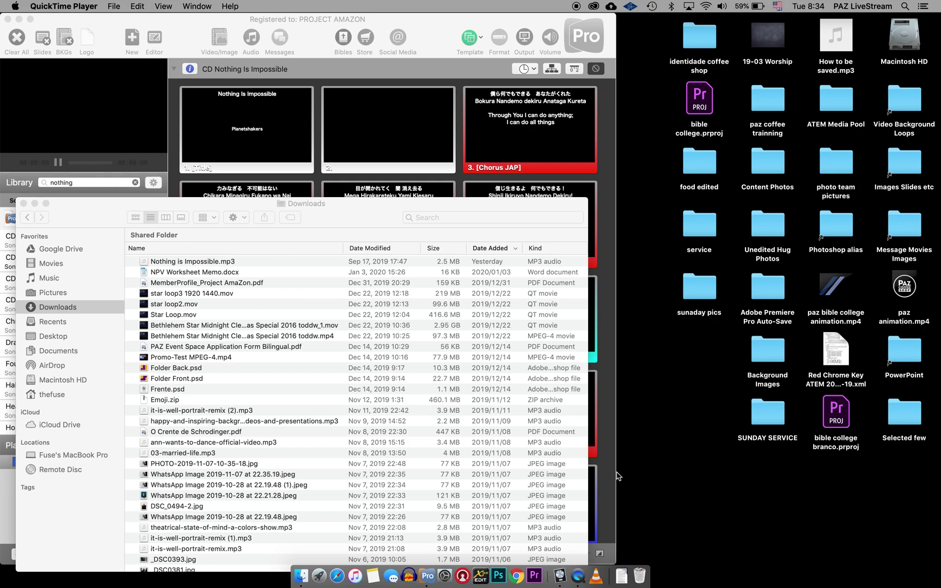
Bring Logic Pro X to the front from the ProPresenter slides
click(560, 575)
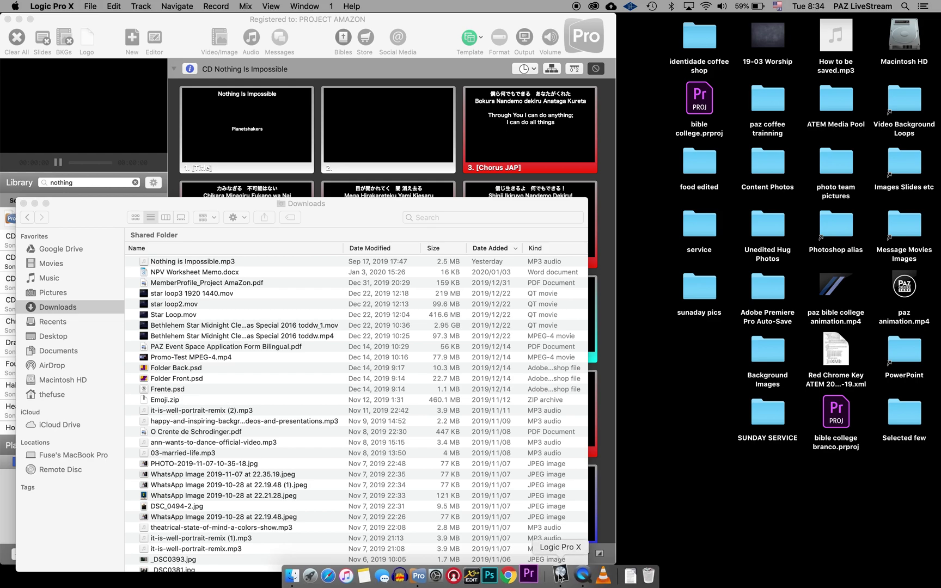
Create a new empty project with one audio track
click(90, 6)
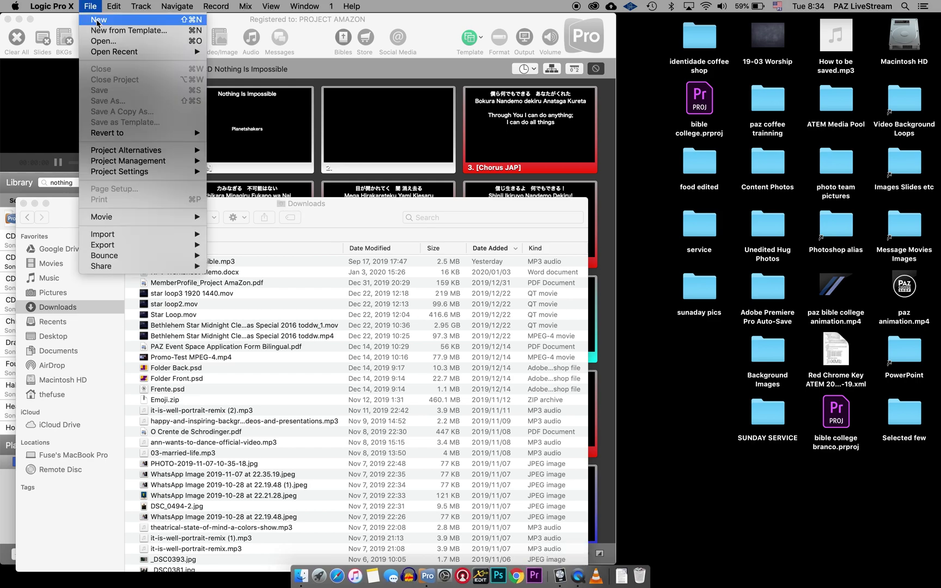
click(97, 17)
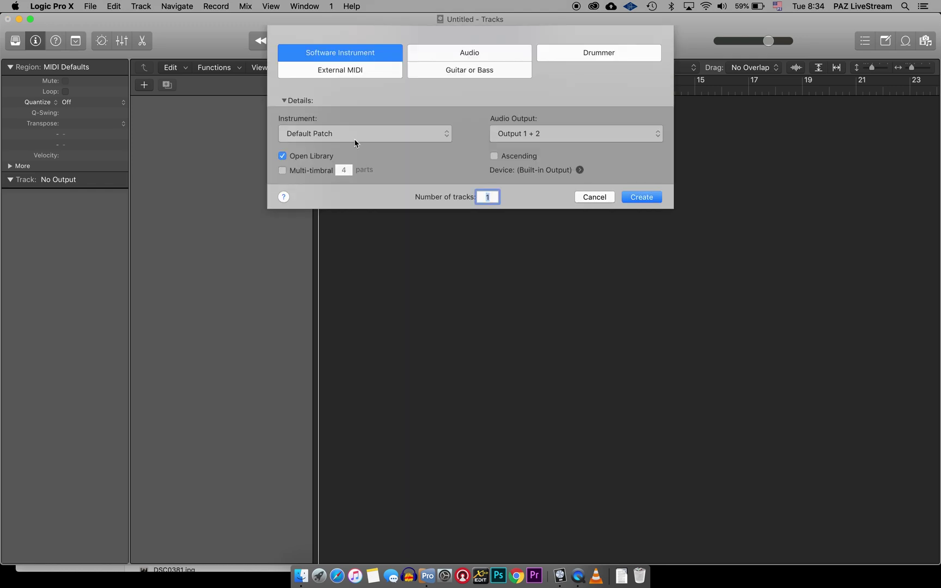
click(484, 52)
click(635, 226)
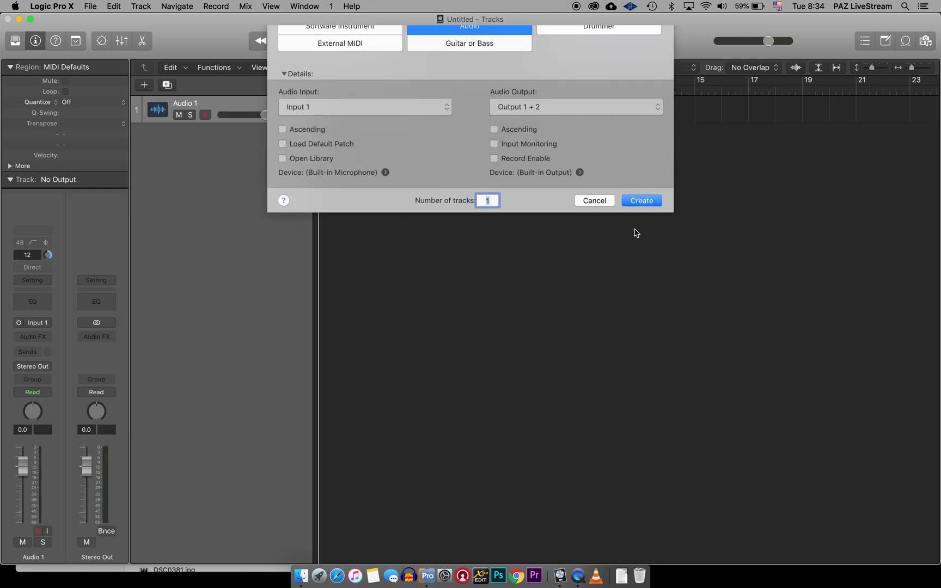
Drag Nothing is Impossible.mp3 from Finder onto Audio 1 and raise the tempo to 128
click(302, 580)
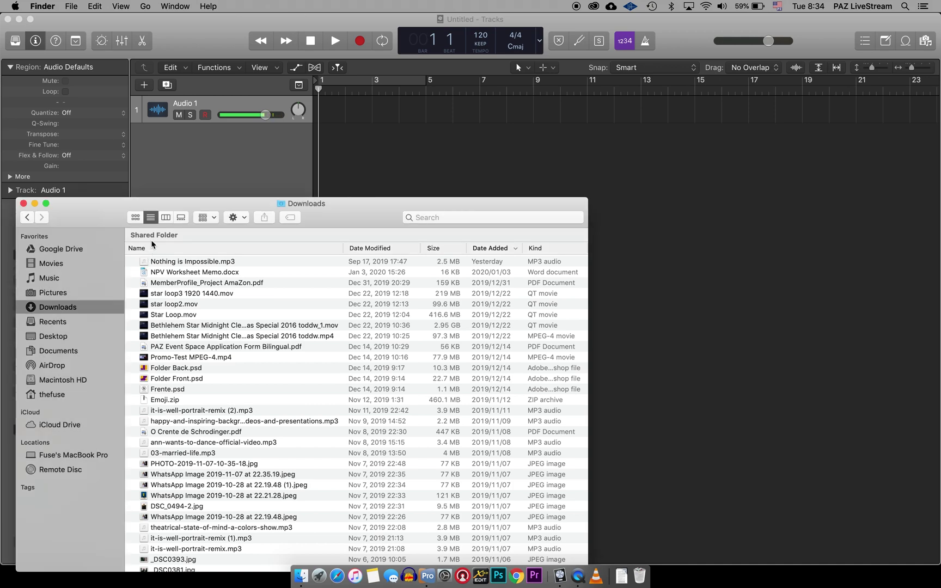
click(145, 263)
drag(145, 263, 329, 105)
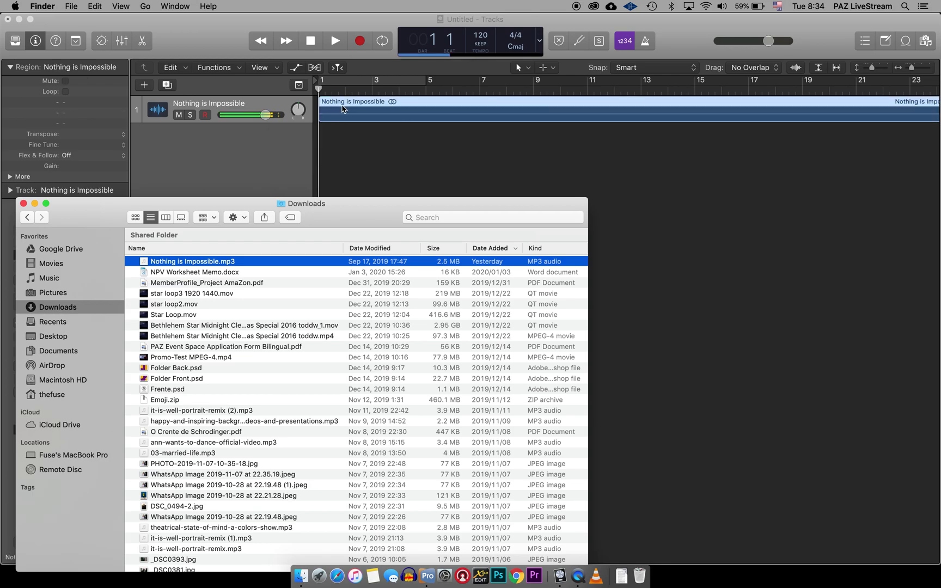
click(186, 163)
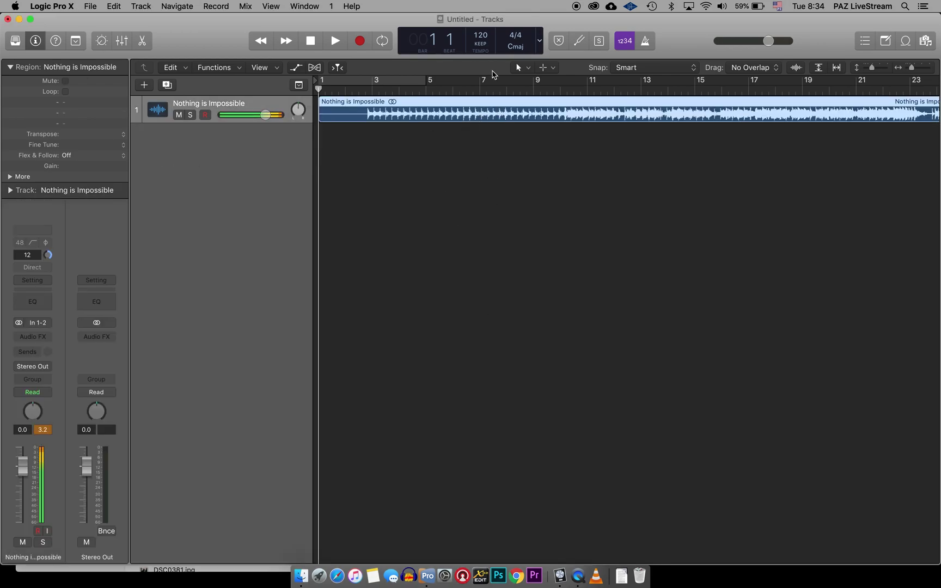
drag(481, 36, 480, 27)
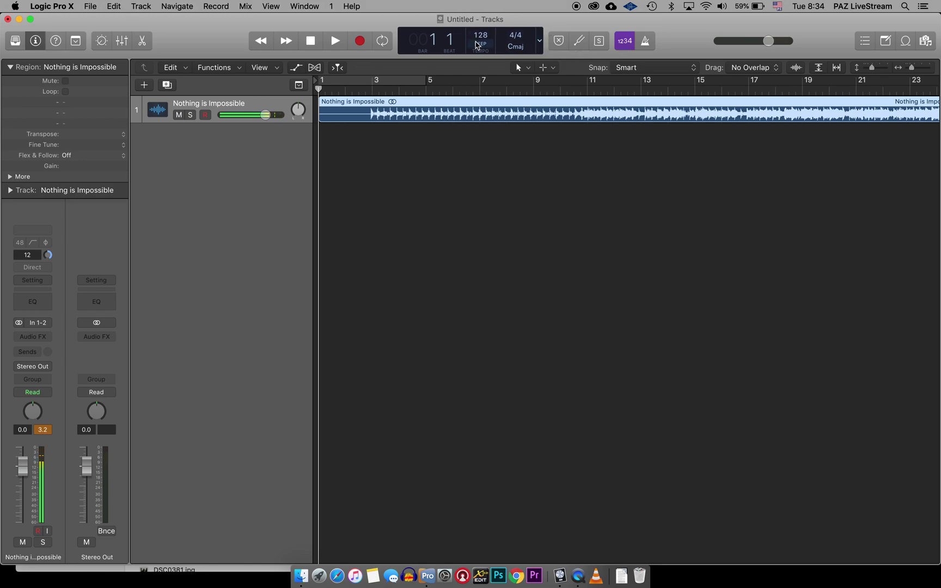
Add a new External MIDI track
click(145, 85)
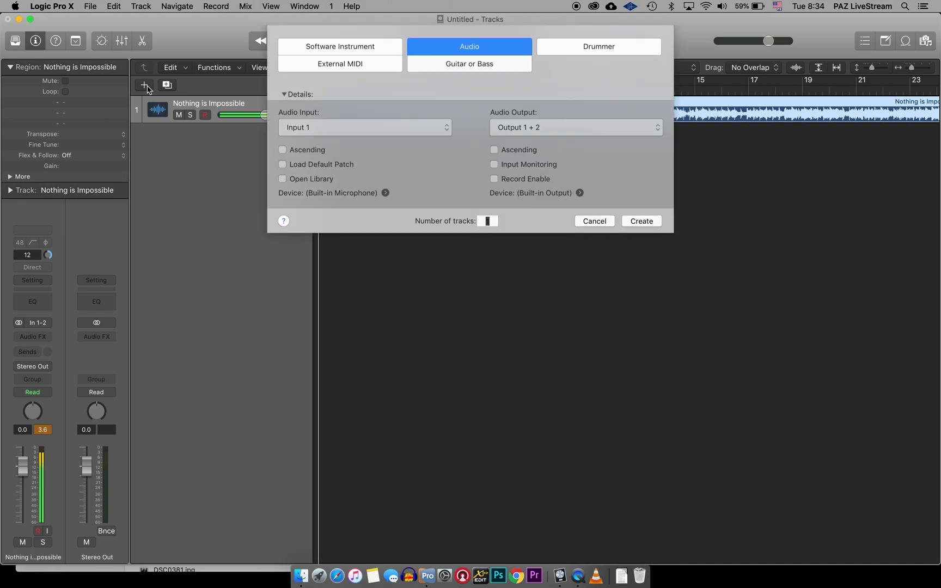
click(357, 72)
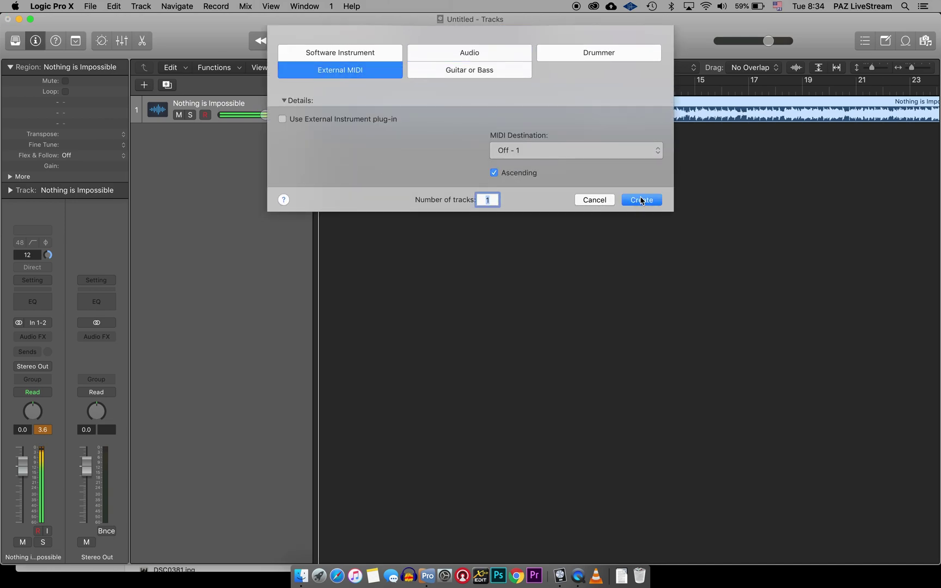
click(641, 201)
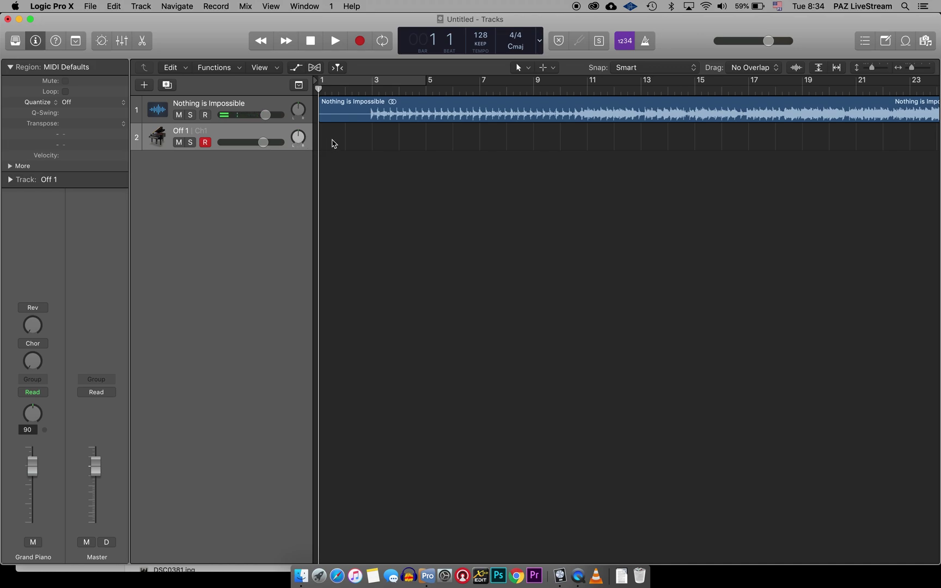
Create an empty MIDI region on track 2 at bar 1 and zoom to fit the song
right_click(336, 144)
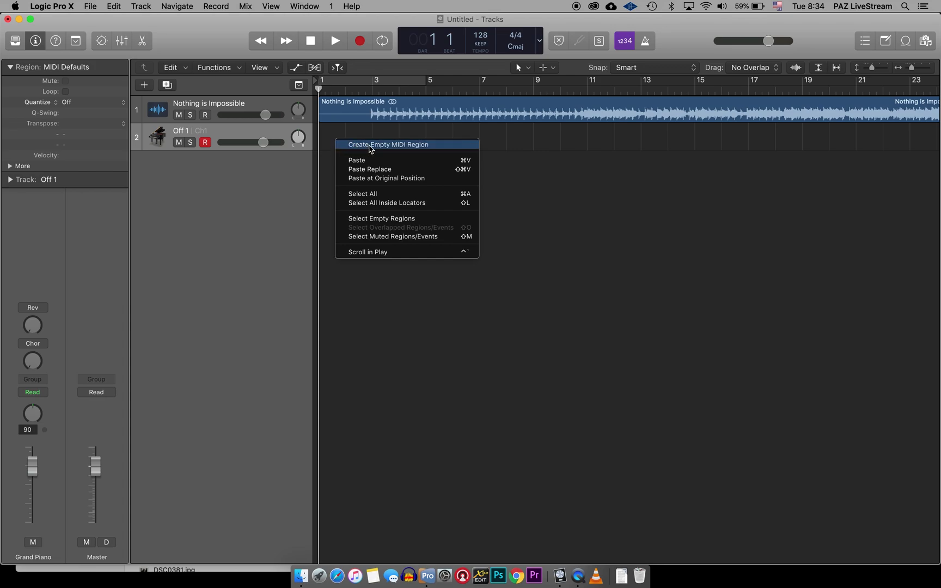
click(370, 145)
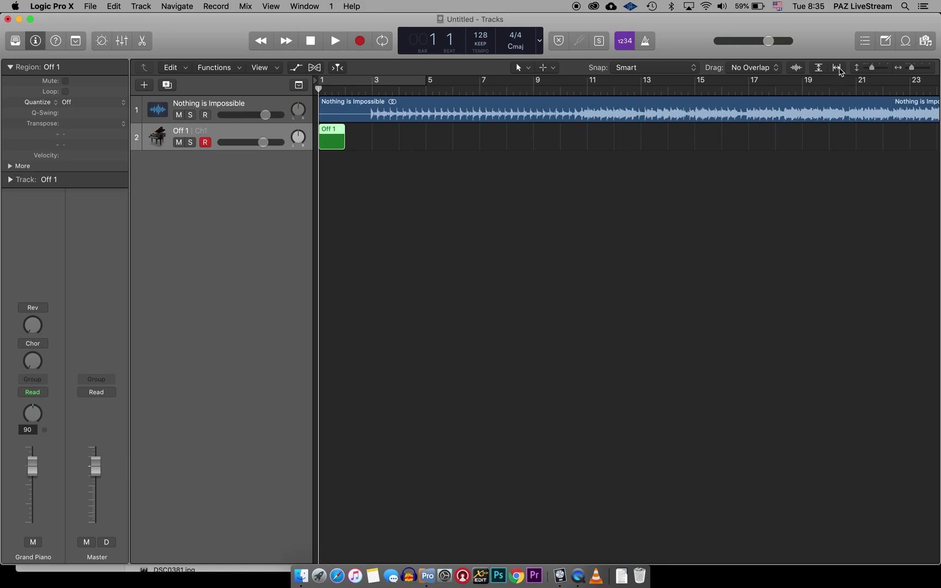
click(837, 69)
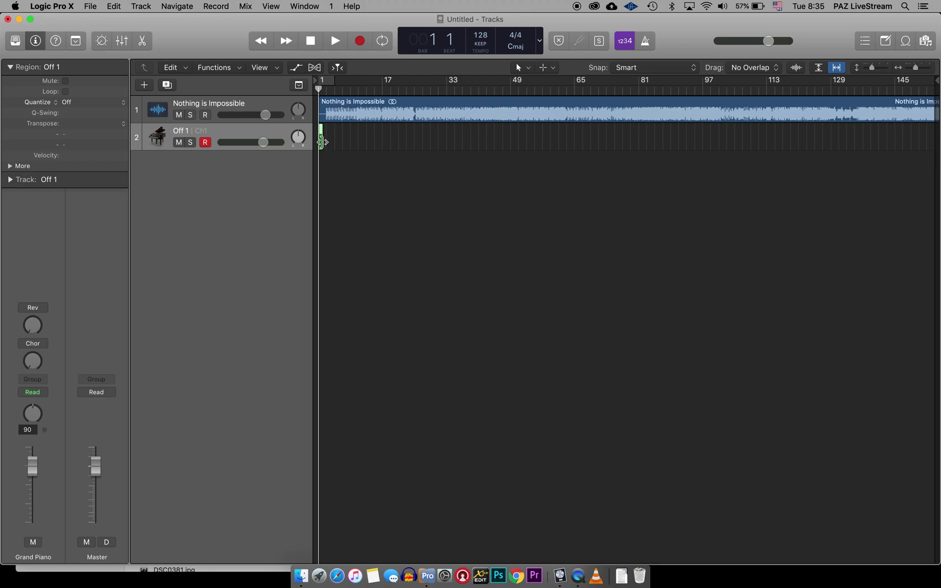
Stretch the Off 1 region's right edge to about bar 164, matching the song's end
drag(322, 145, 876, 148)
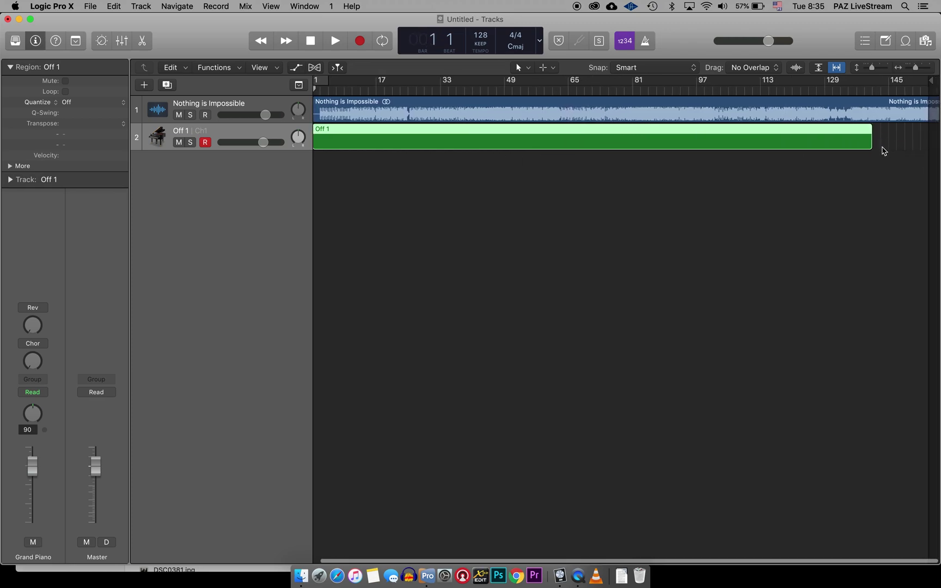
scroll(933, 87, right, 2)
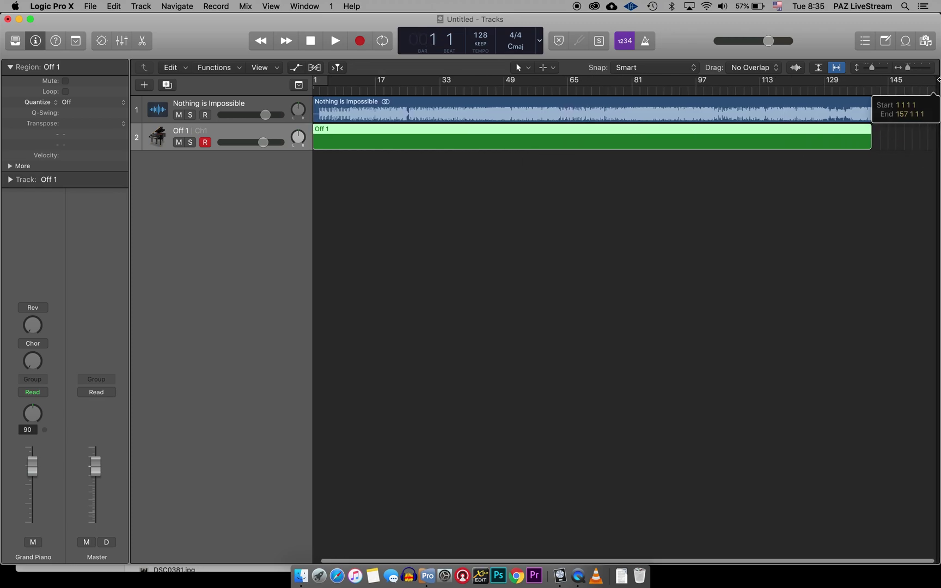
scroll(933, 87, right, 1)
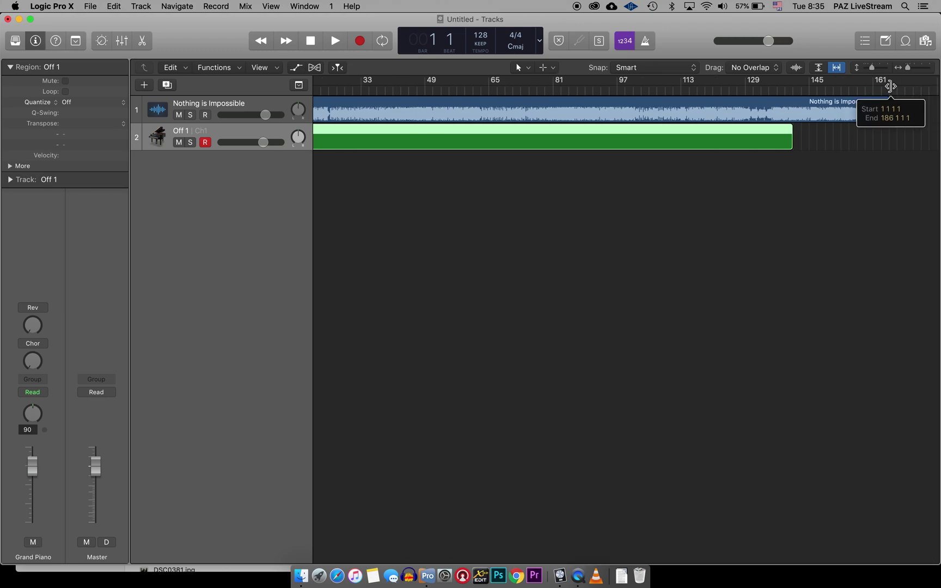
key(z)
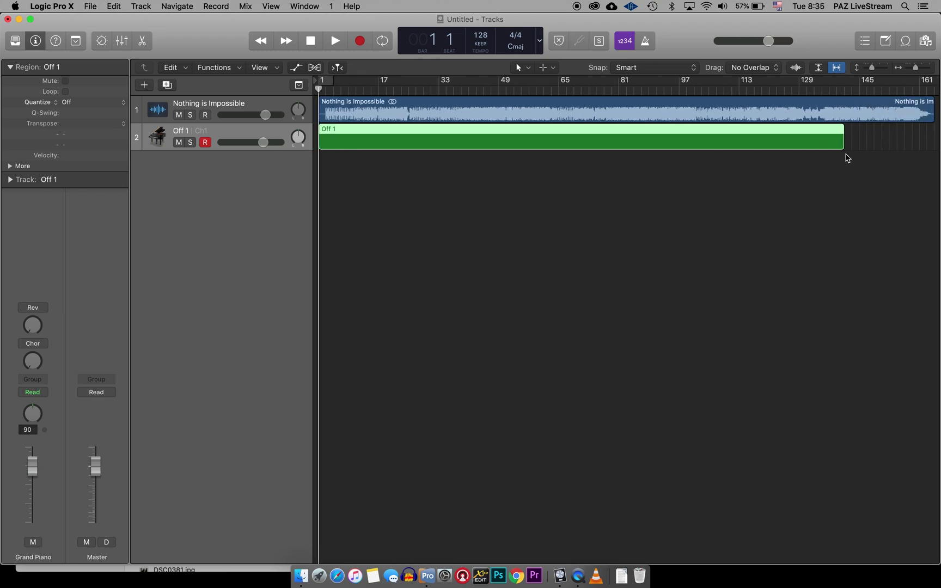
drag(844, 143, 893, 134)
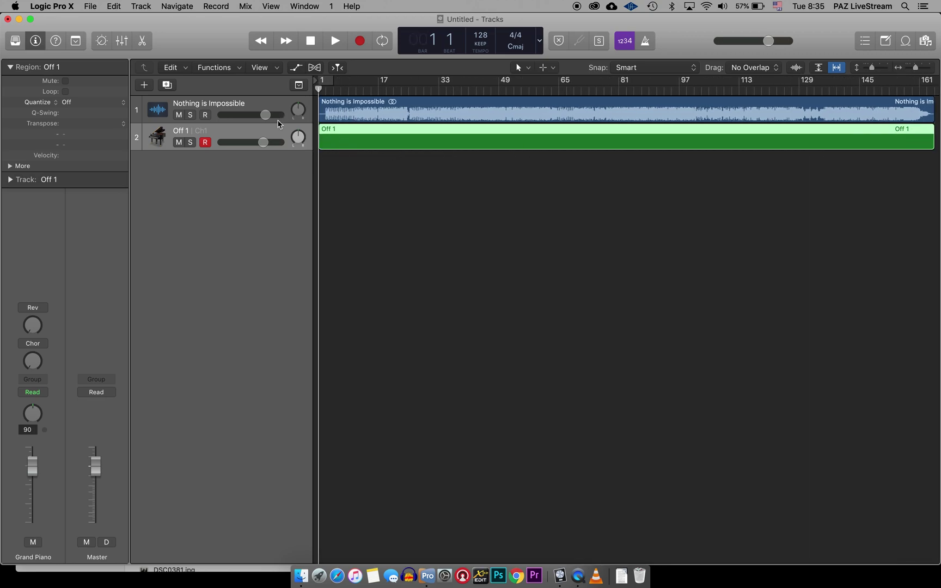
Show the Piano Roll for the Off 1 region, enlarge it, and scroll to the lowest octaves
click(276, 8)
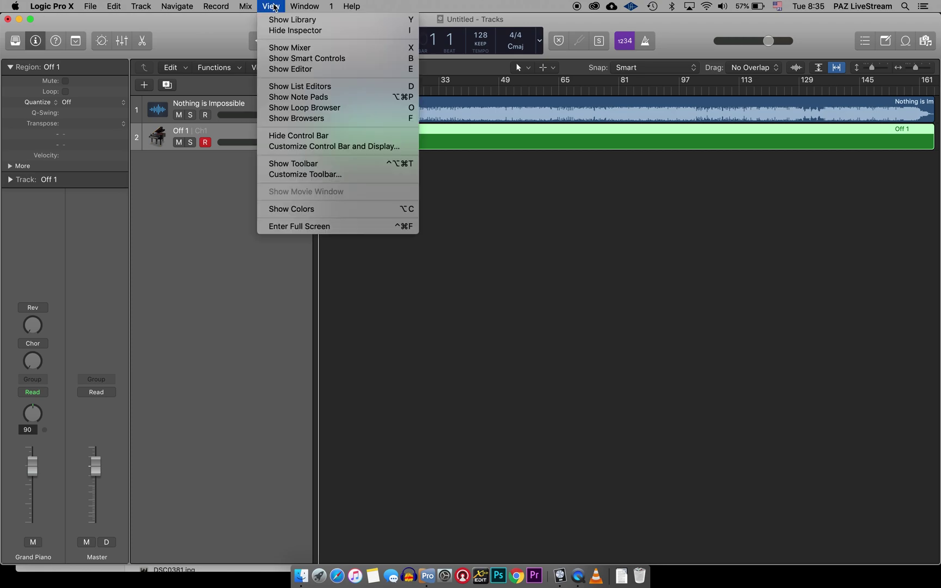
click(288, 69)
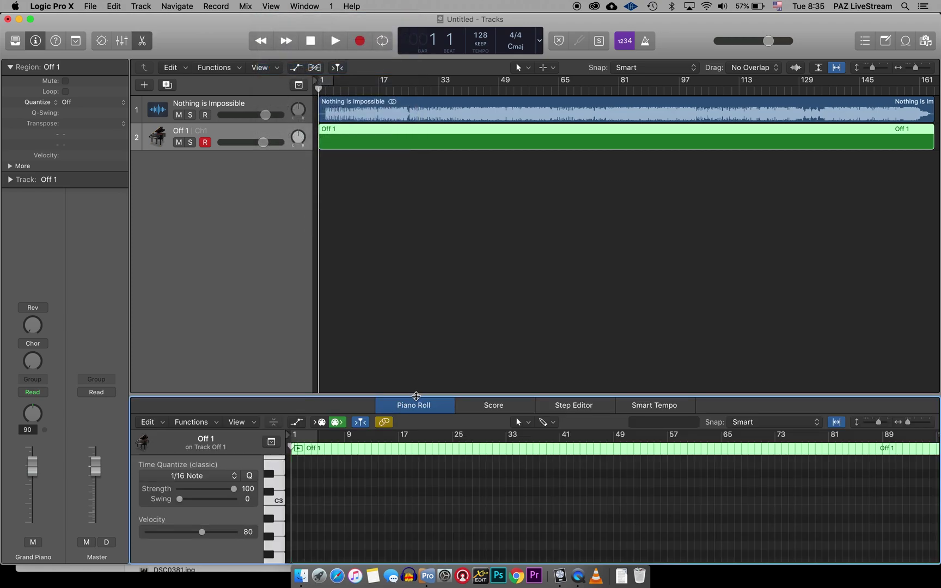
drag(415, 396, 428, 197)
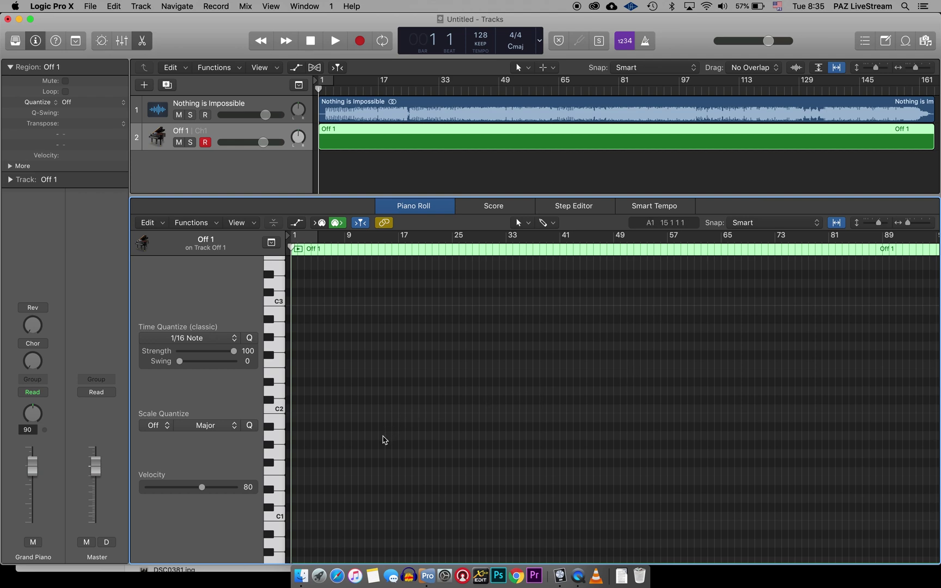
scroll(309, 457, down, 5)
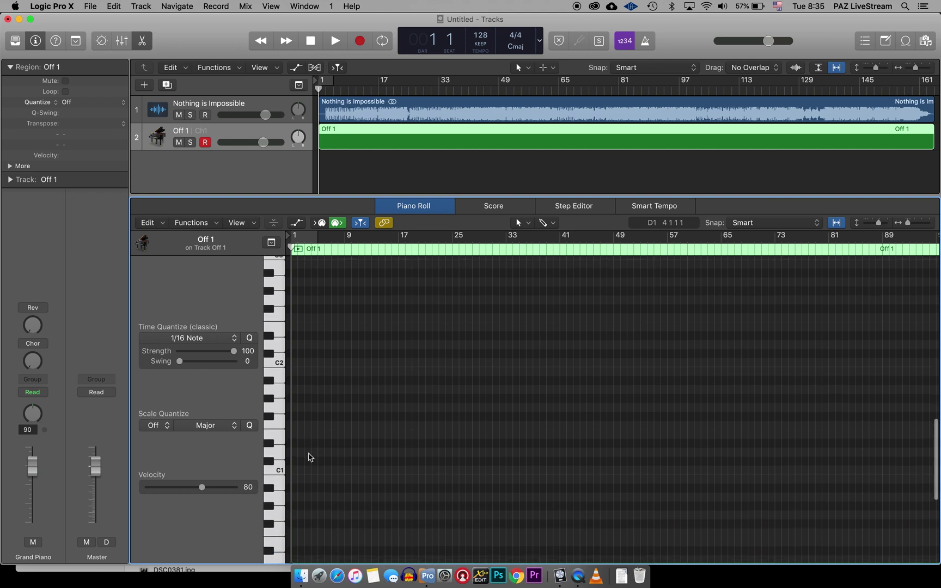
scroll(308, 457, down, 5)
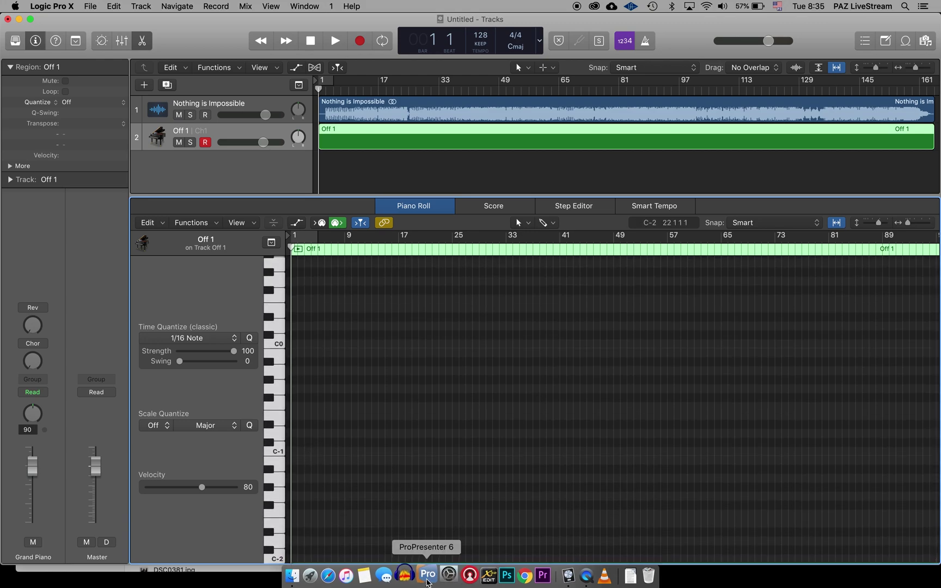
Resize the Logic window beside the ProPresenter slides and hide the Inspector
click(427, 576)
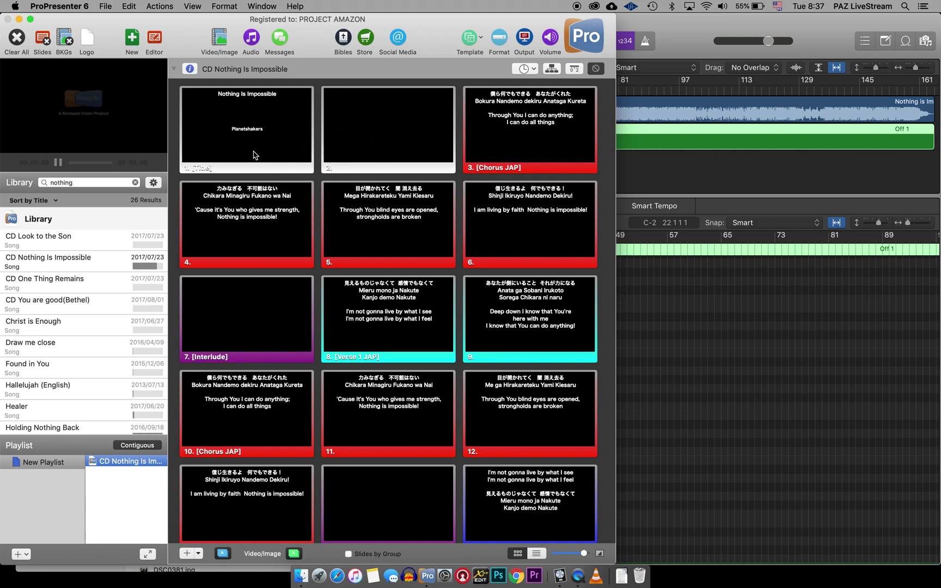
click(663, 326)
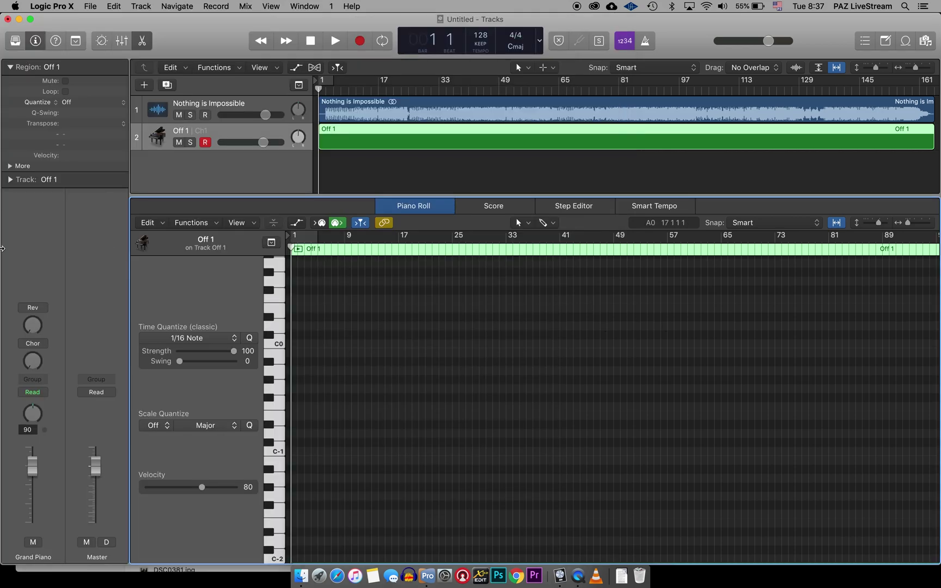
drag(2, 248, 582, 228)
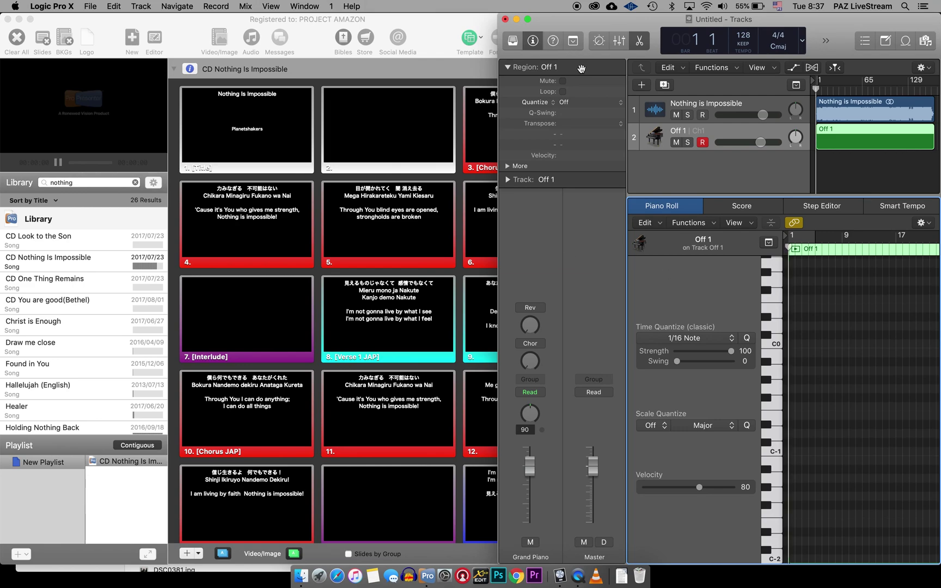
click(532, 43)
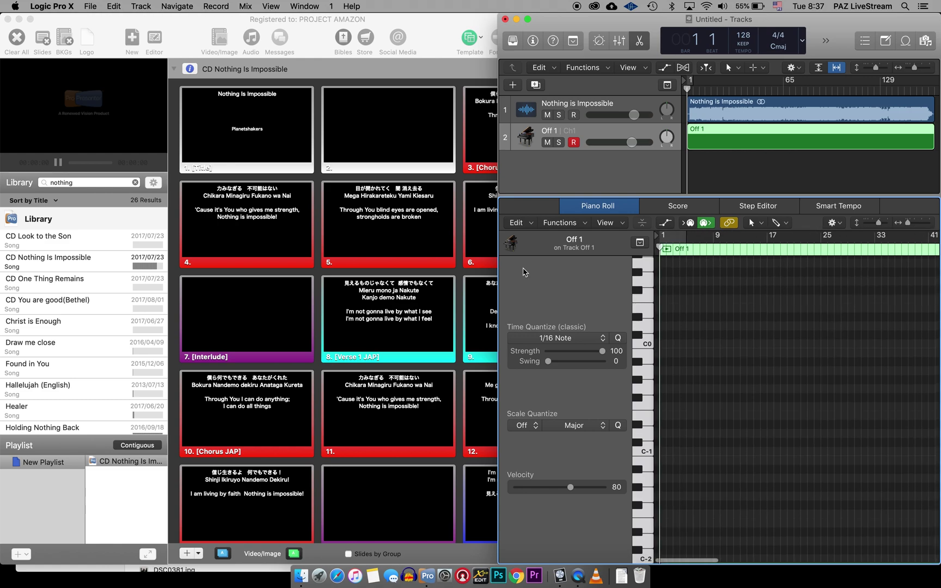
drag(495, 274, 290, 274)
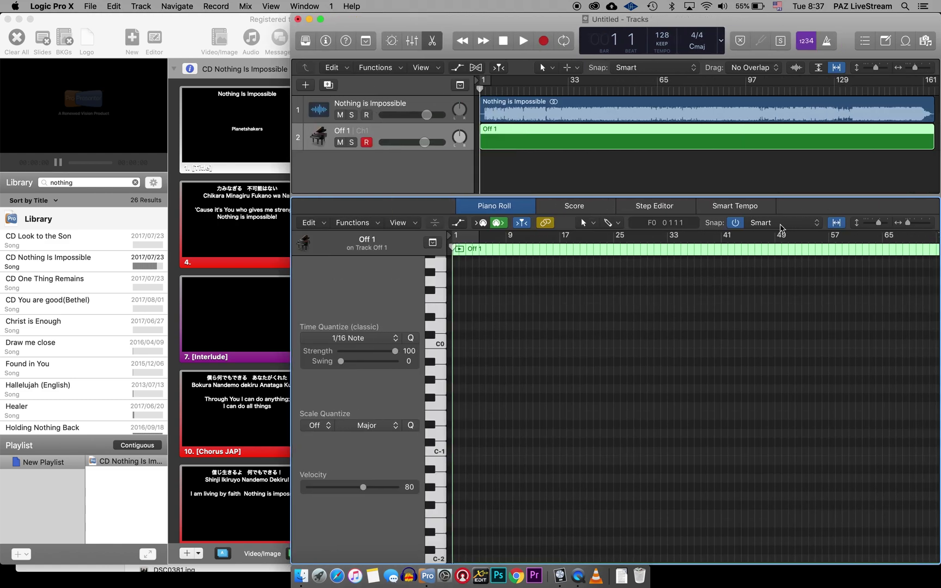
Zoom the Piano Roll to bars 1–3, keeping Logic in front of ProPresenter
click(837, 222)
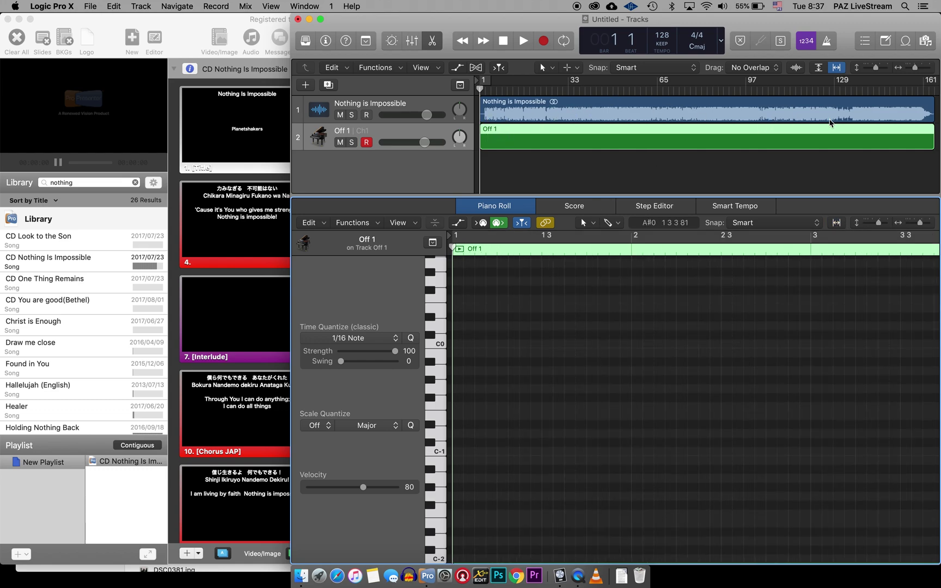
click(289, 320)
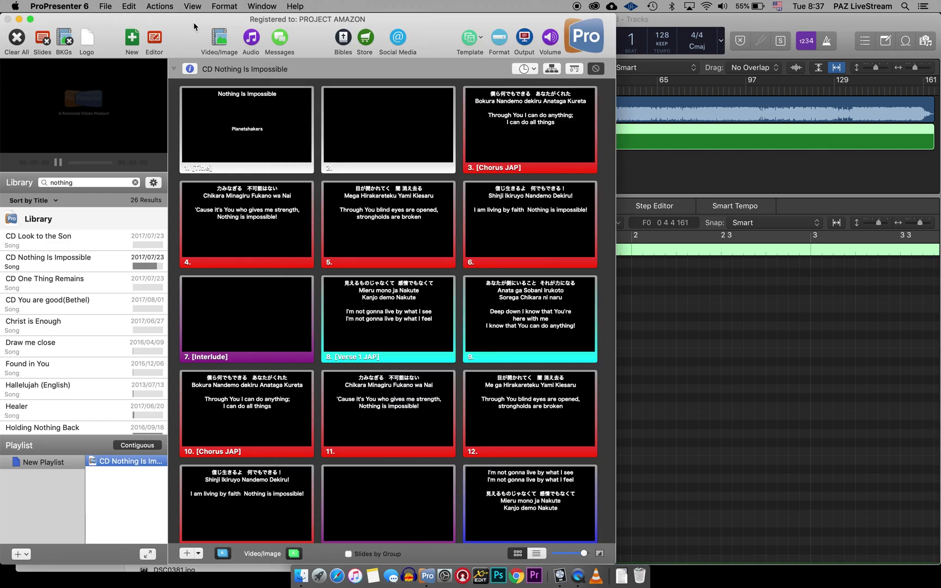
click(486, 328)
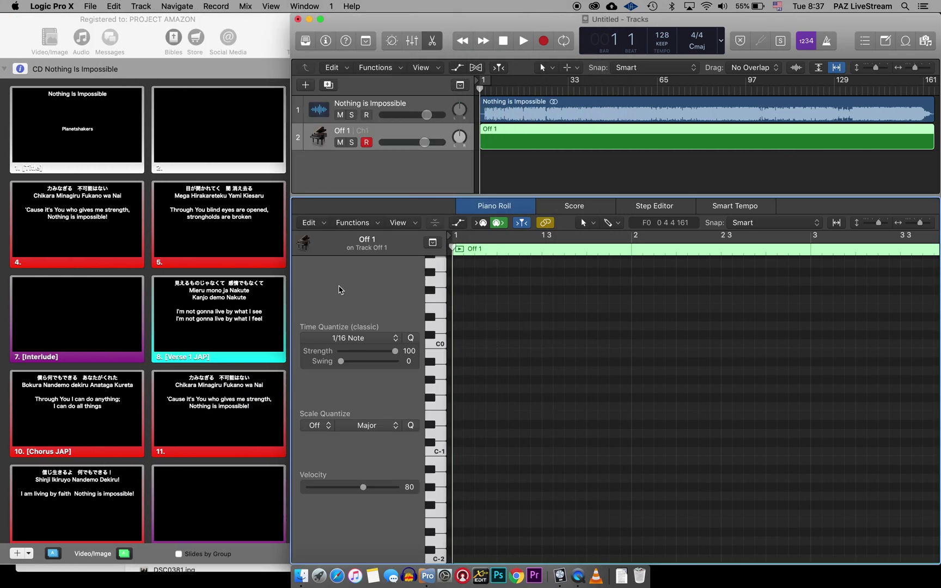
Narrow the Logic window and Piano Roll side panel, then audition the song's opening
drag(293, 283, 370, 286)
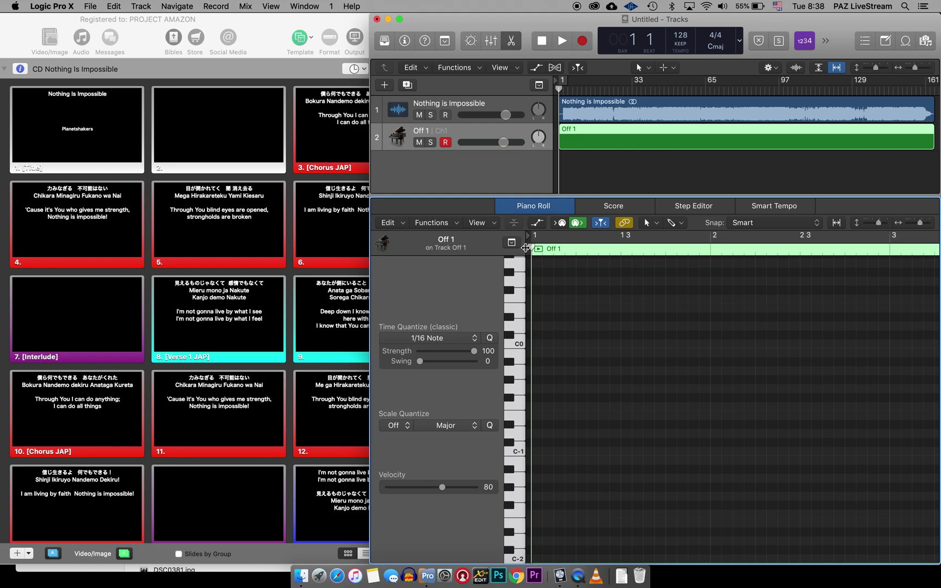
drag(525, 246, 489, 246)
drag(371, 286, 424, 283)
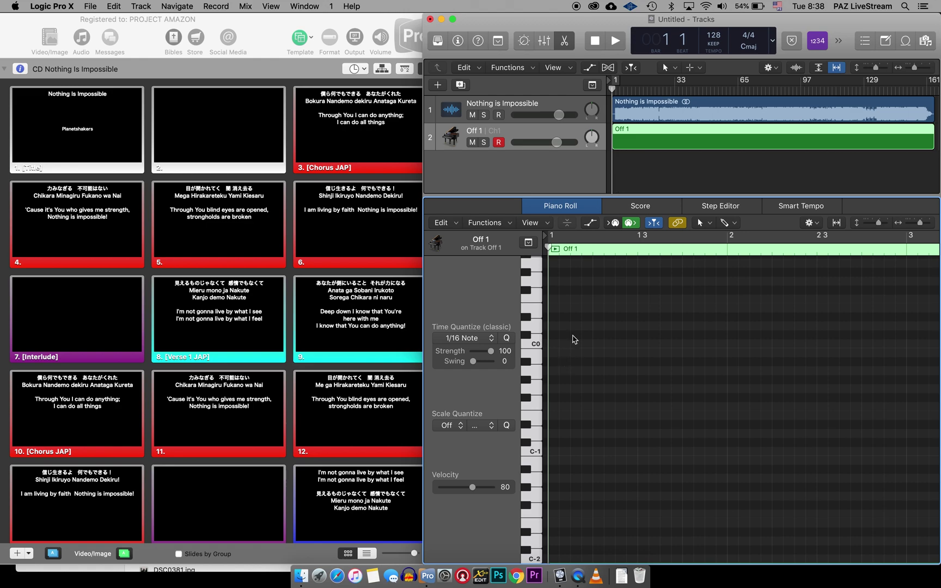
key(space)
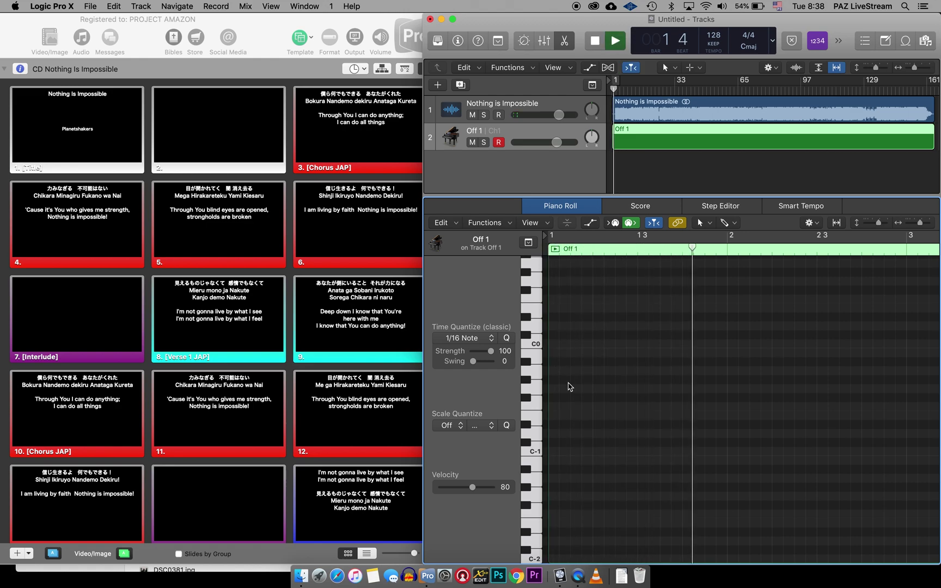
key(XF86AudioRaiseVolume)
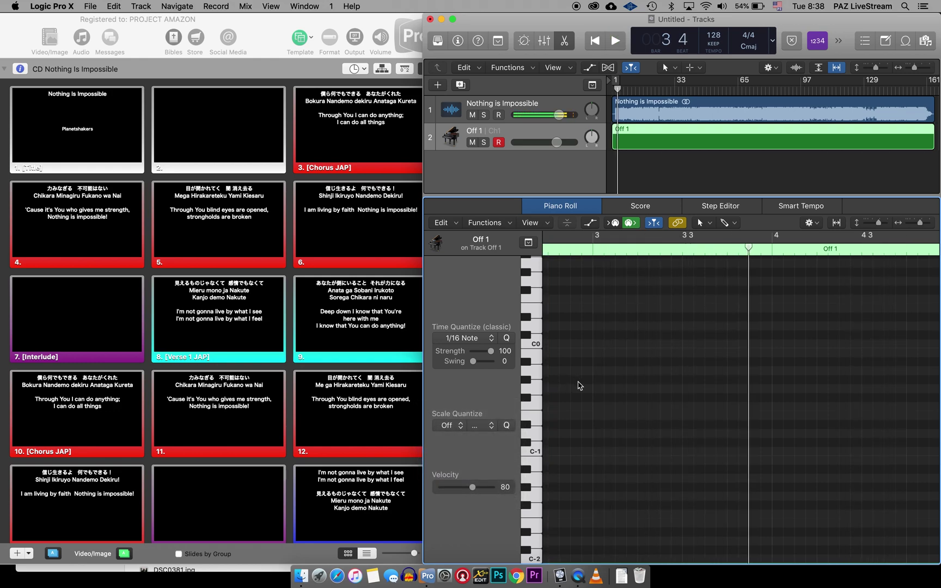
key(space)
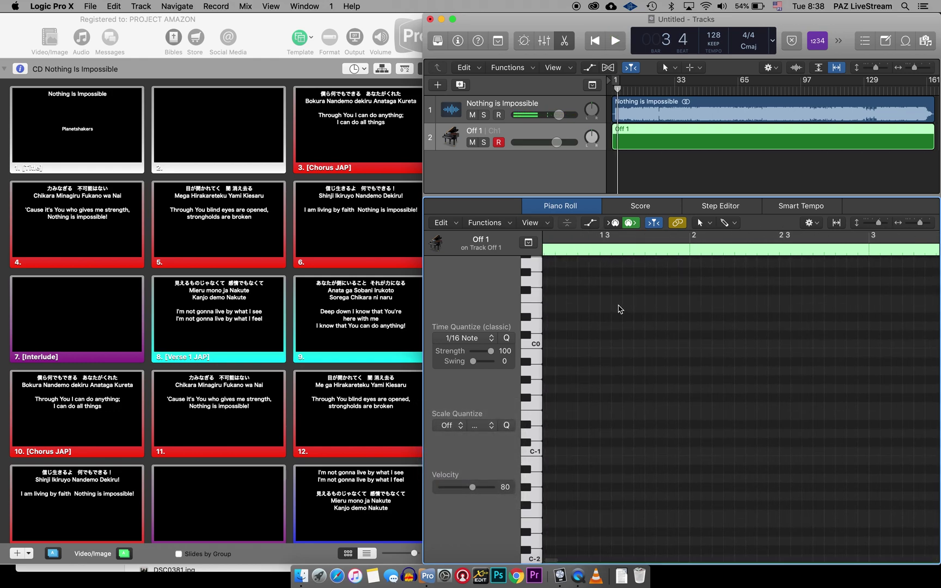
Audition around bar 3 and park the playhead at bar 2 beat 4
click(615, 91)
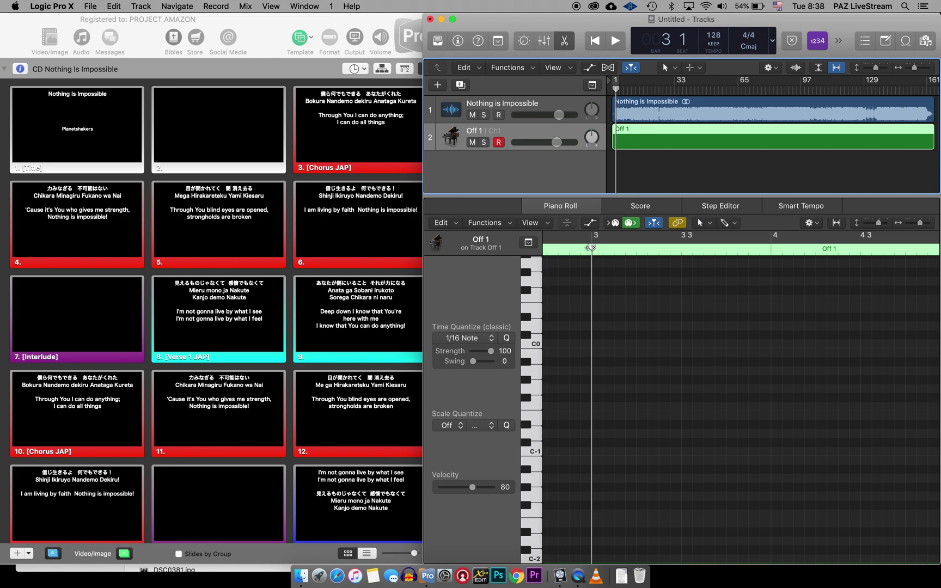
mouse_move(590, 247)
mouse_down()
mouse_move(561, 247)
mouse_move(601, 246)
mouse_up()
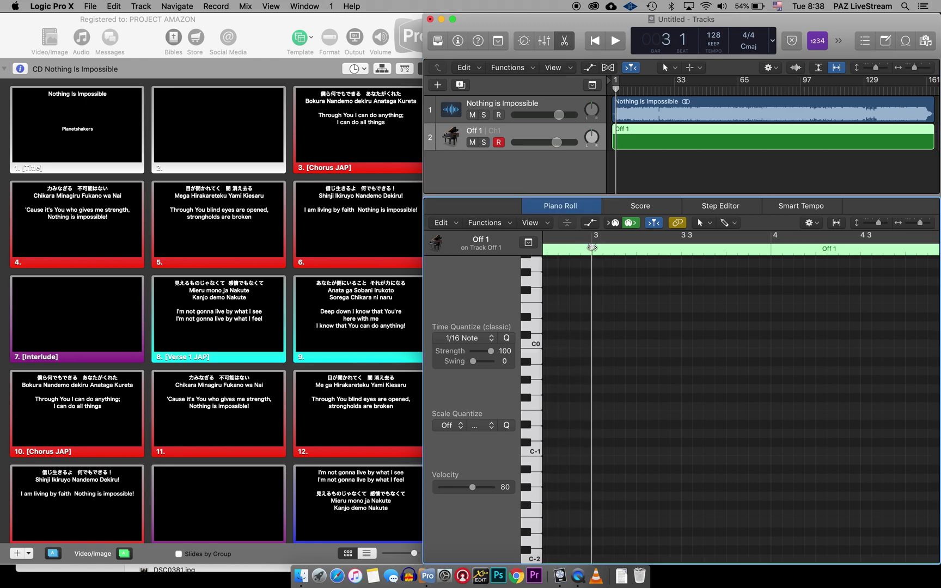
key(space)
click(590, 251)
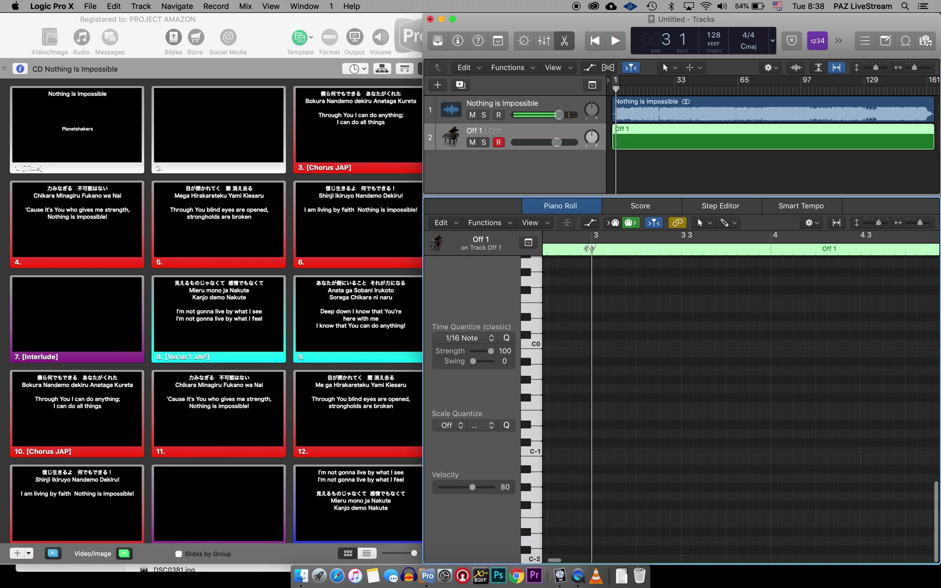
click(588, 249)
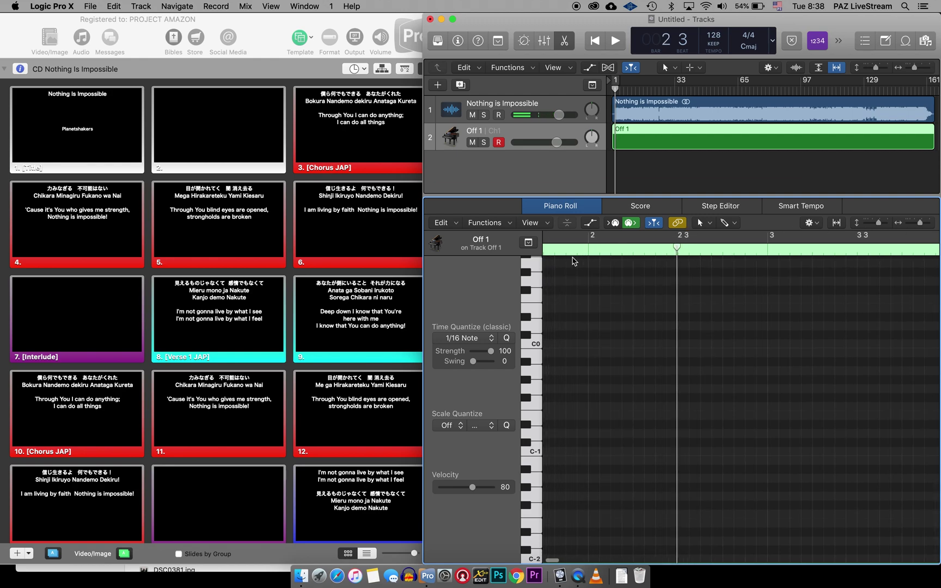
double_click(584, 249)
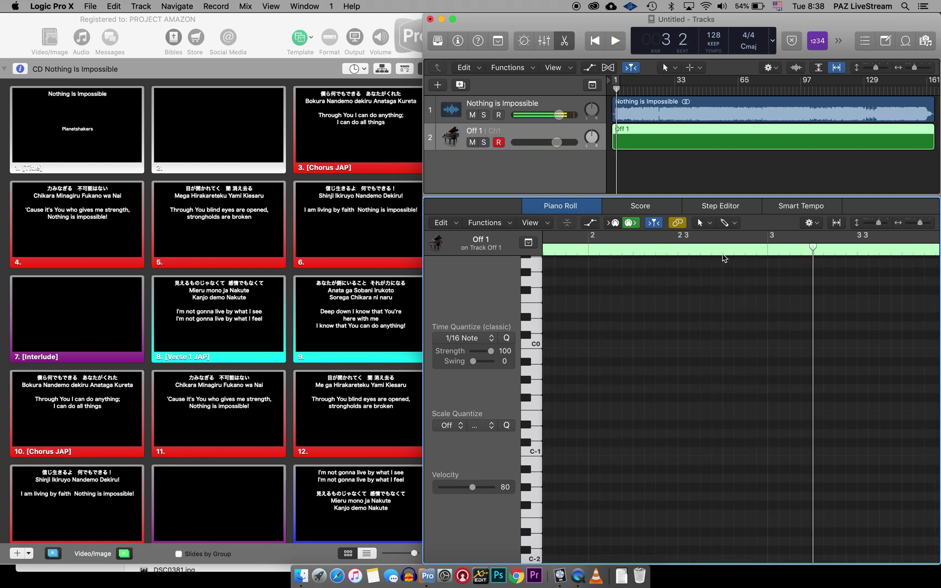
click(724, 249)
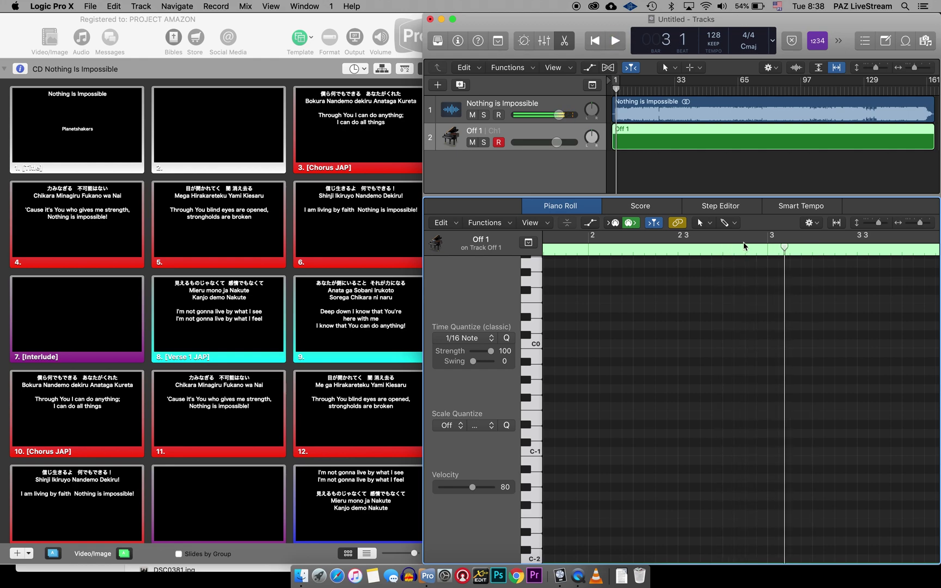
click(745, 248)
Stop playback at bar 2 beat 4 and widen the Logic window over the slides
key(space)
click(745, 253)
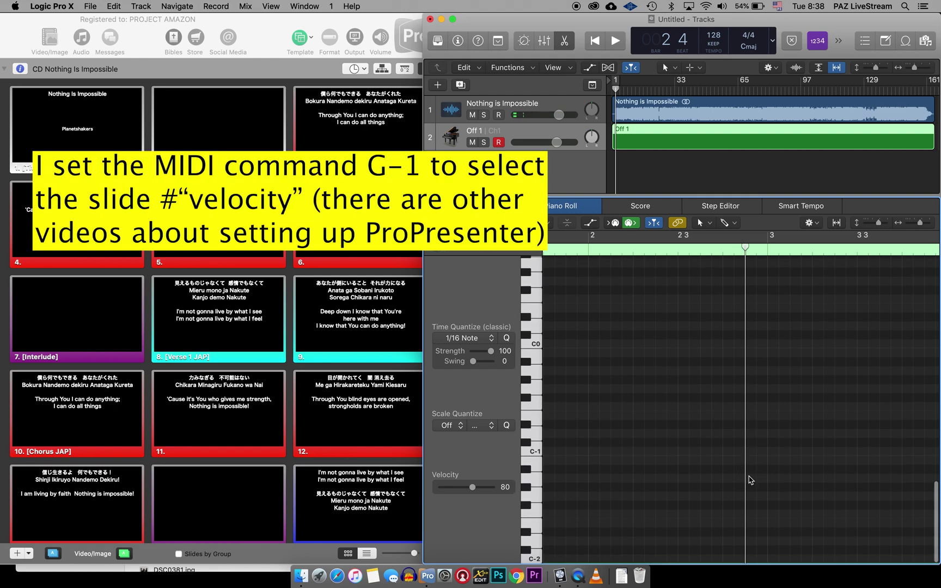
drag(423, 278, 258, 293)
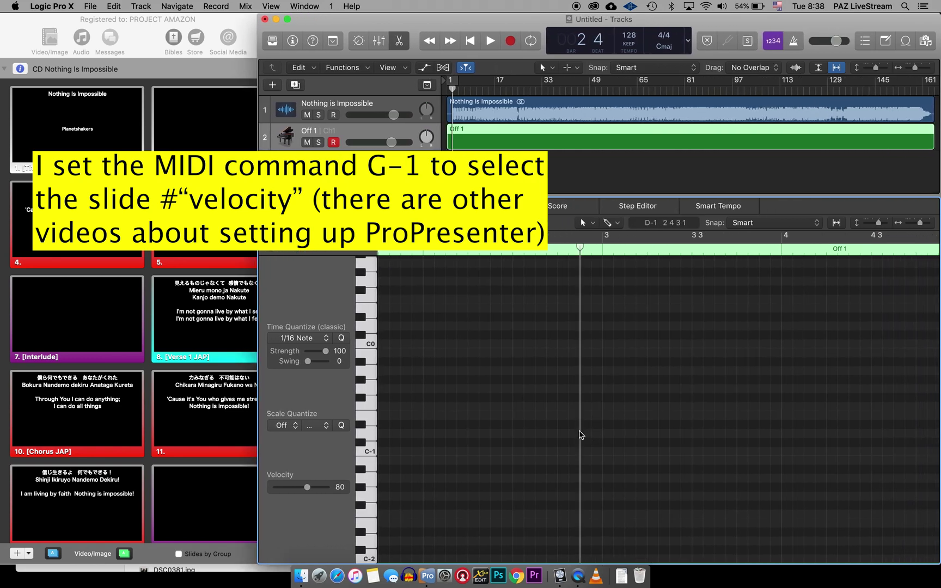
scroll(582, 466, down, 1)
scroll(581, 466, up, 1)
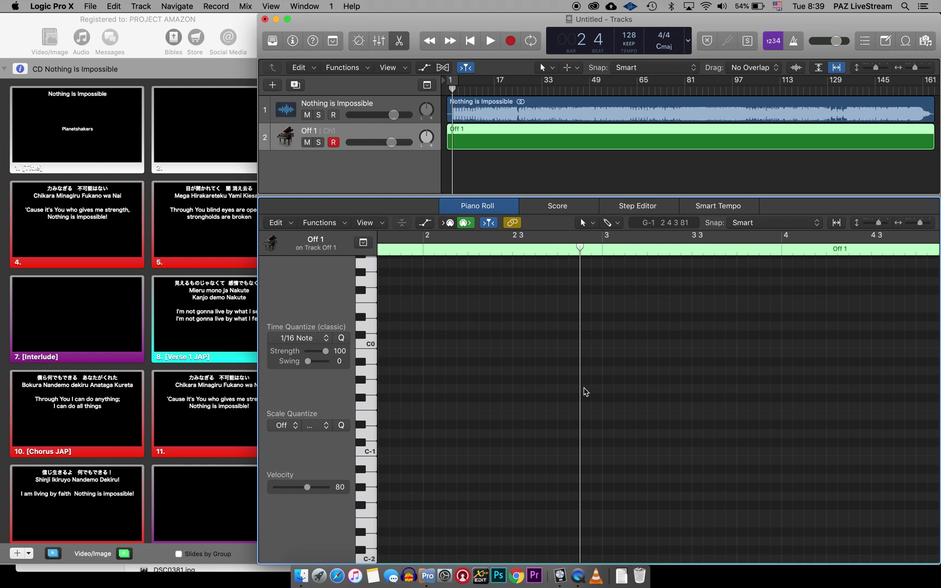
Create a note just before bar 3, then play from before it on past bar 10
right_click(584, 391)
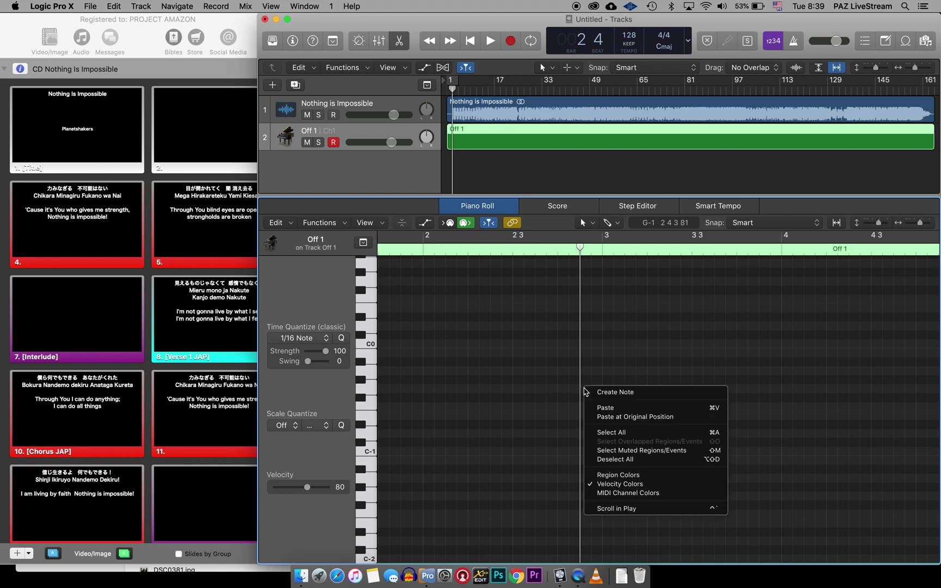
click(601, 392)
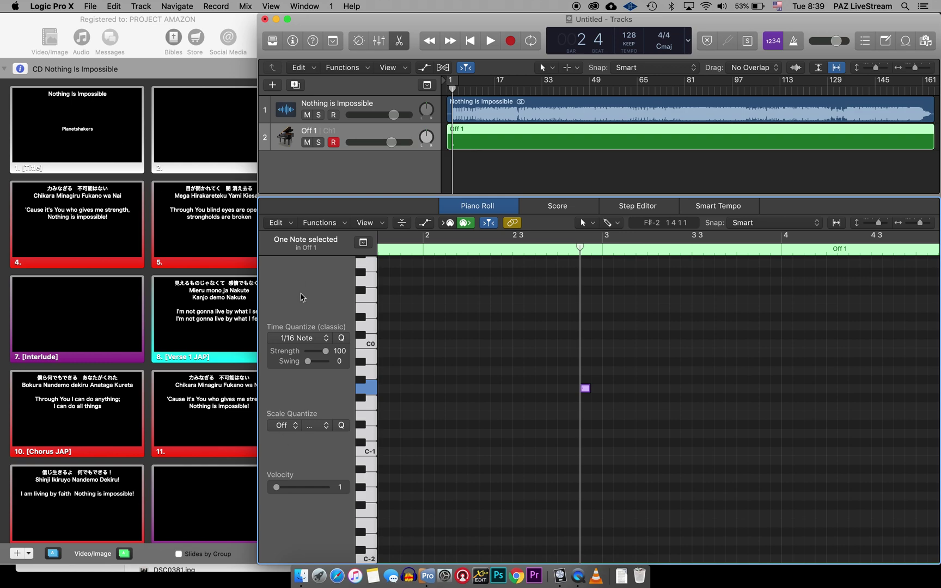
drag(580, 248, 490, 248)
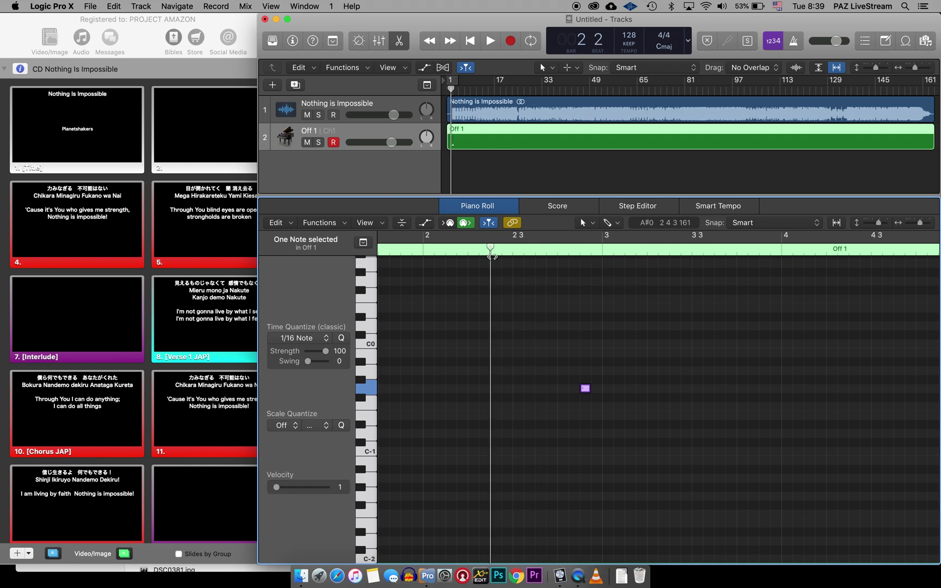
key(space)
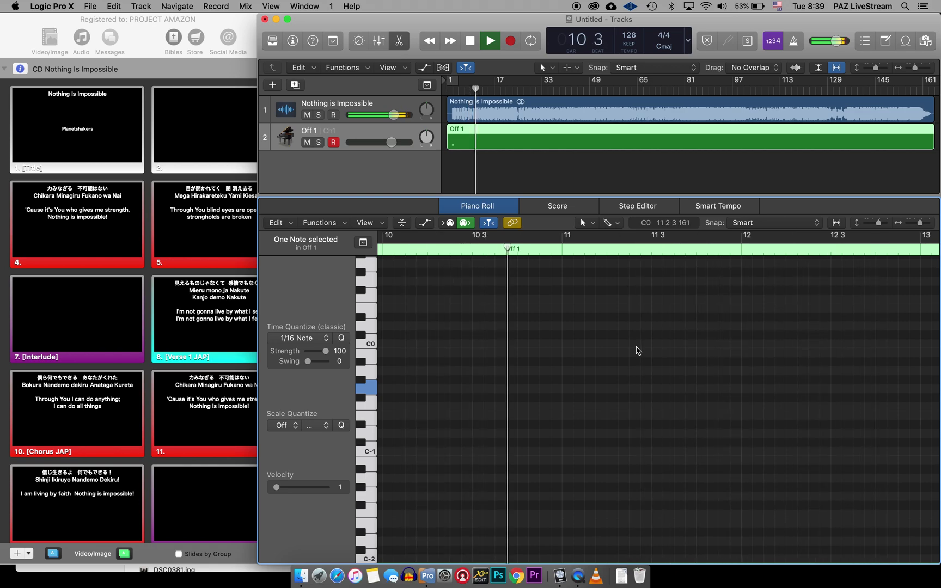
Audition around bar 10 and park the playhead at bar 10 beat 2
key(space)
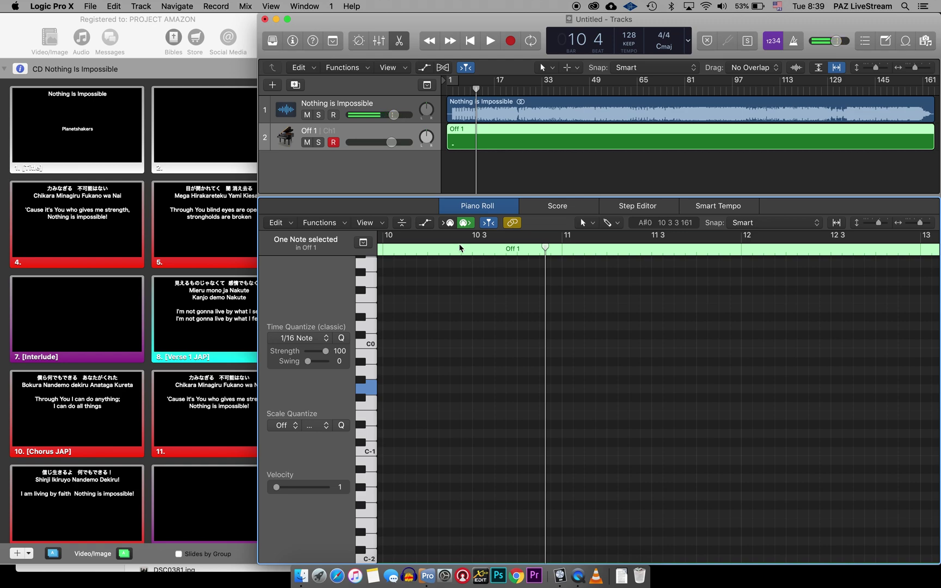
double_click(432, 244)
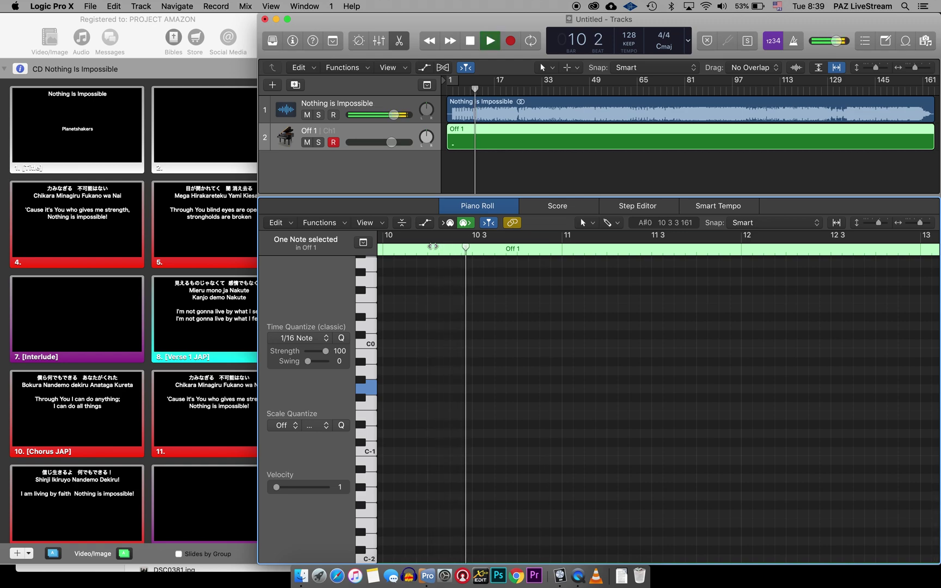
key(space)
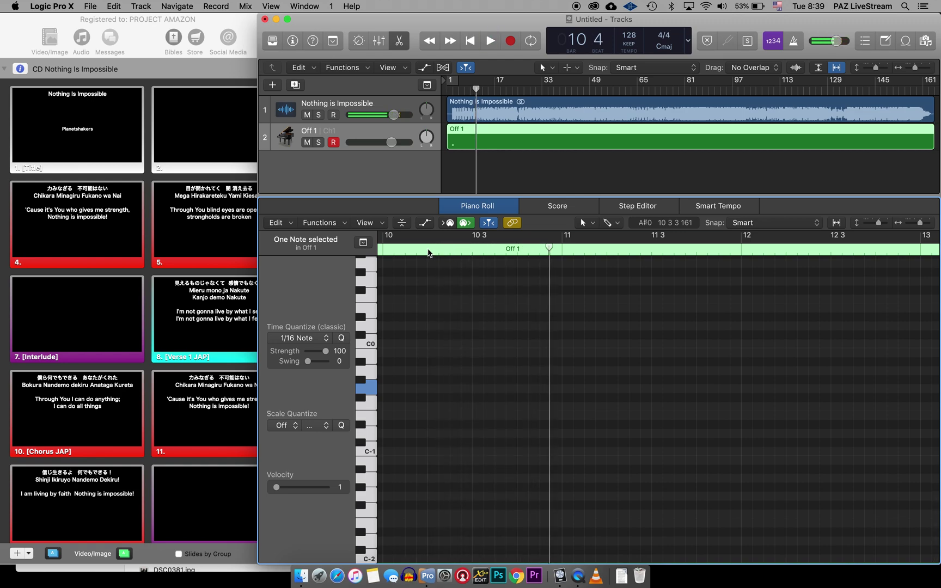
click(429, 250)
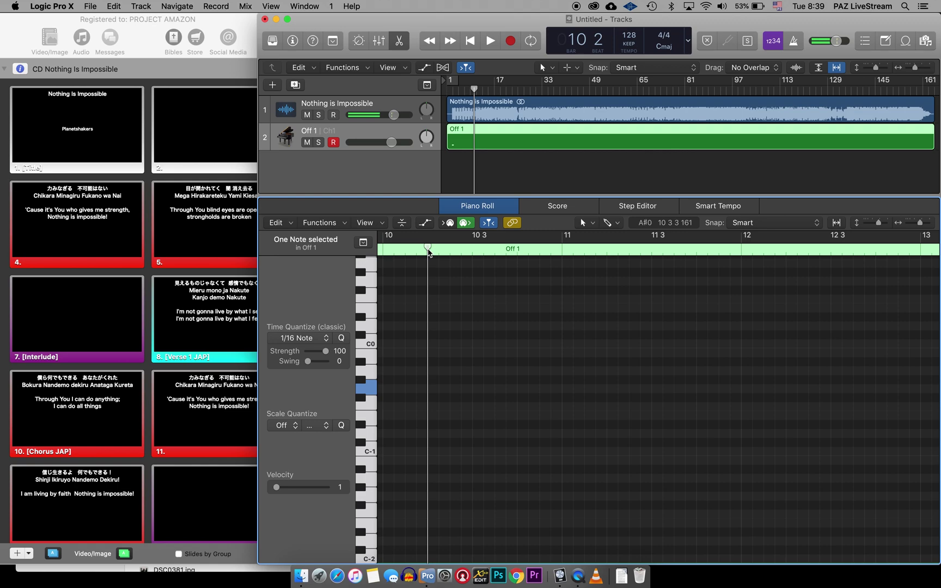
Create a G-1 note at bar 10 2, select it, and set its velocity to 3
right_click(431, 391)
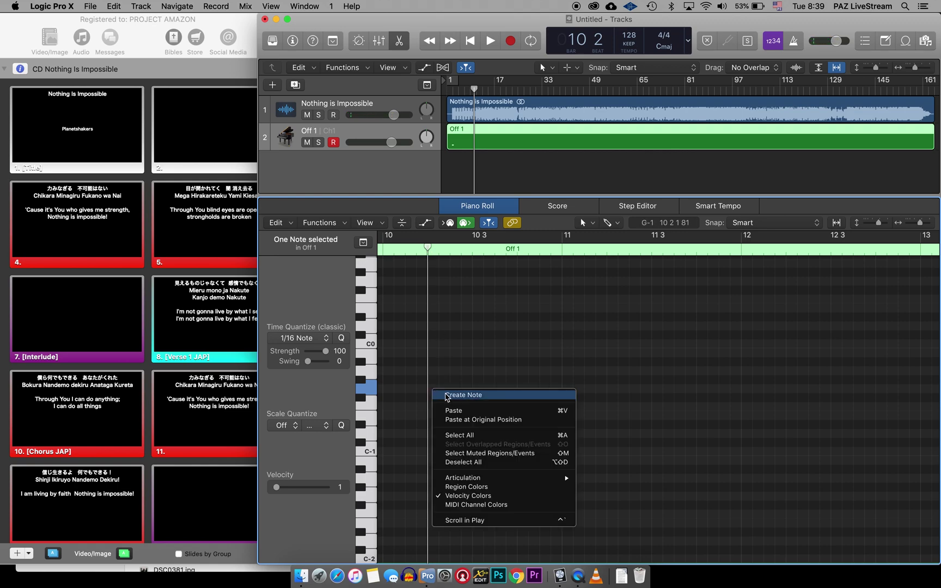
click(445, 395)
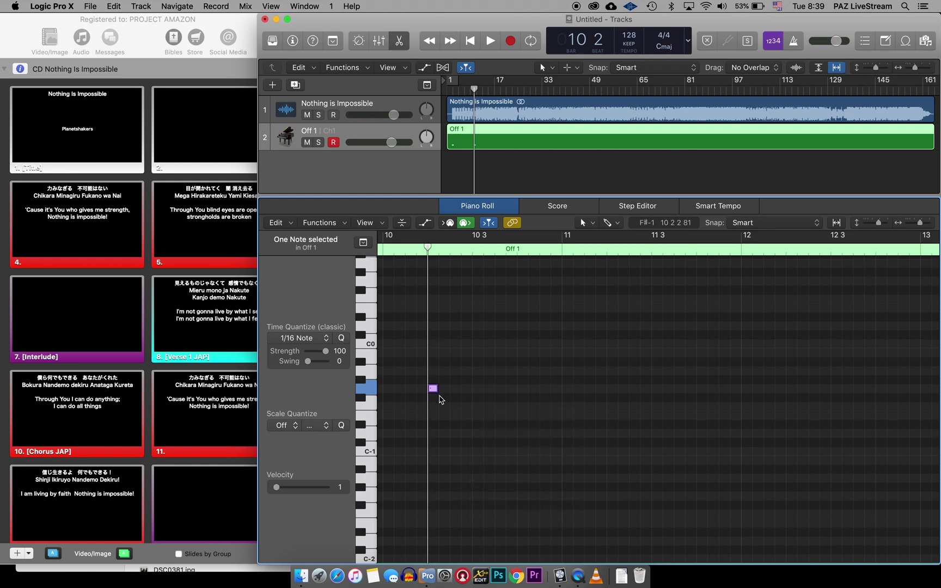
click(181, 60)
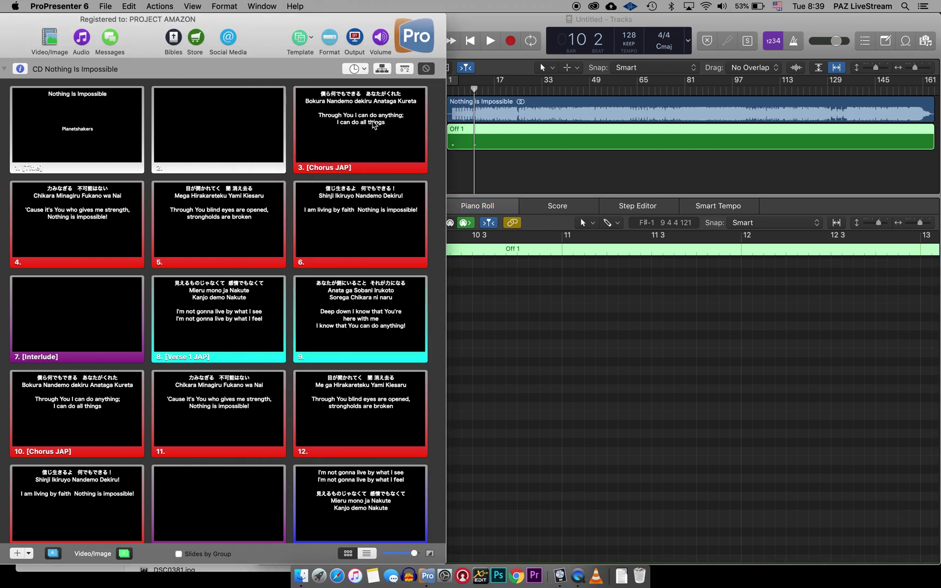
click(495, 396)
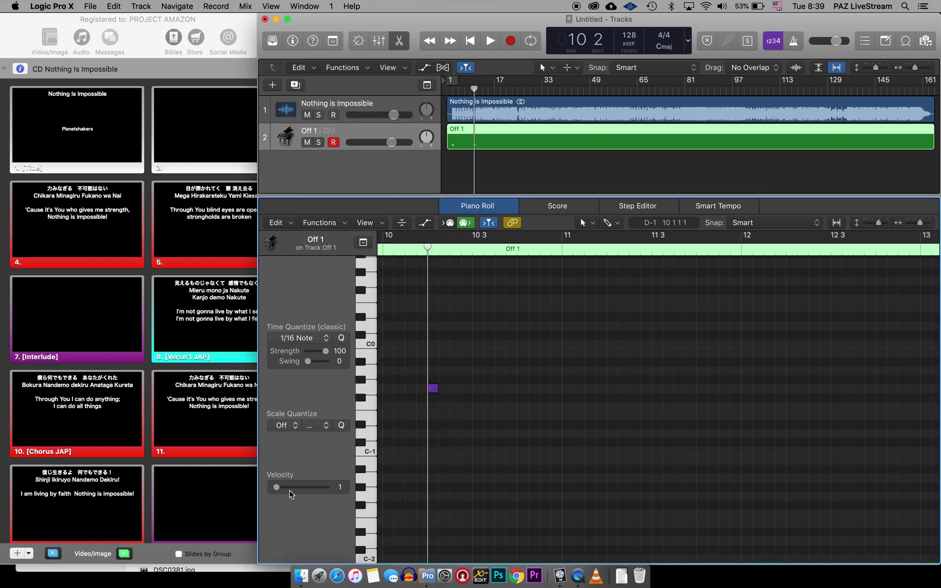
click(433, 388)
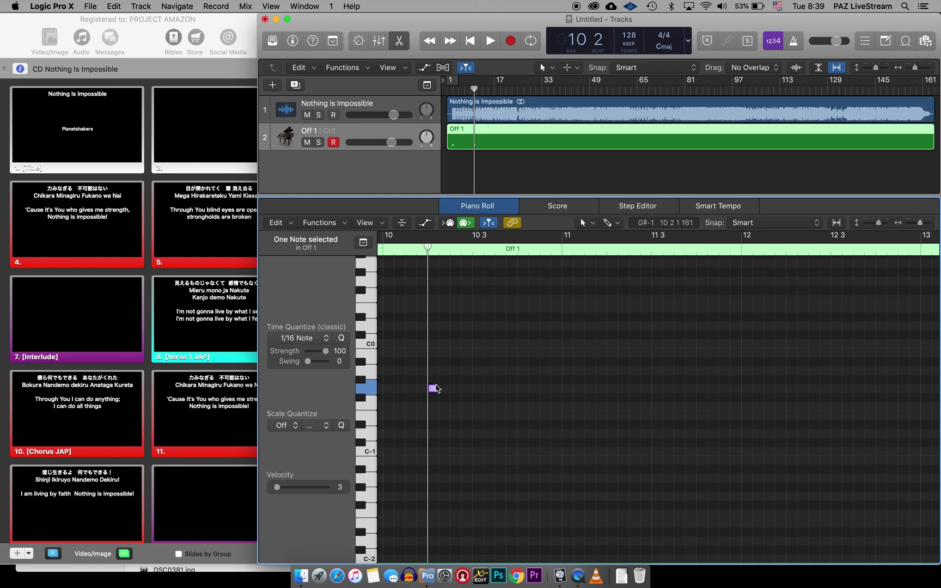
mouse_move(433, 391)
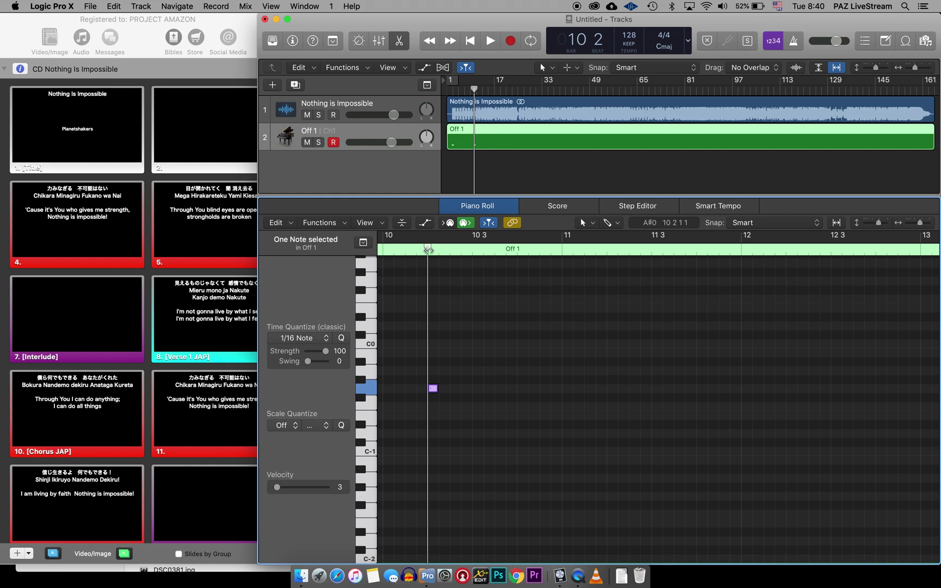
Play the song from bar 11 to hear where the next slide cue falls
drag(427, 249, 561, 252)
key(super+Tab)
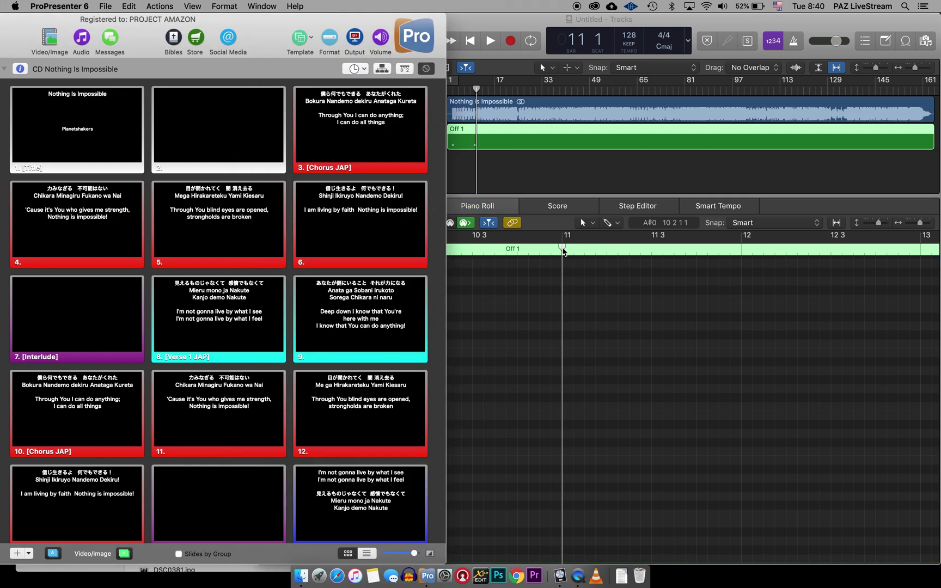
key(super+Tab)
key(space)
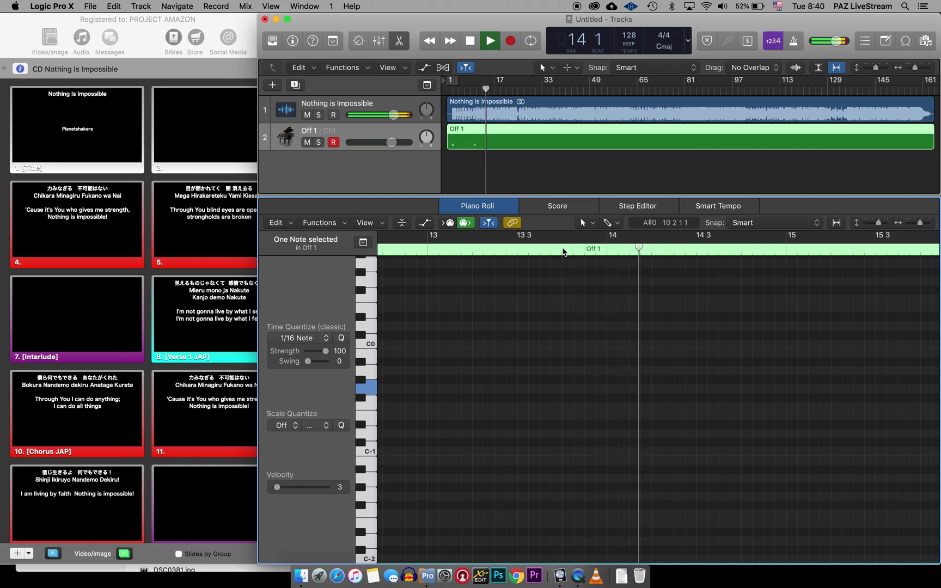
key(space)
Replay from around bar 14 1, then park the playhead at bar 14 beat 2
double_click(623, 250)
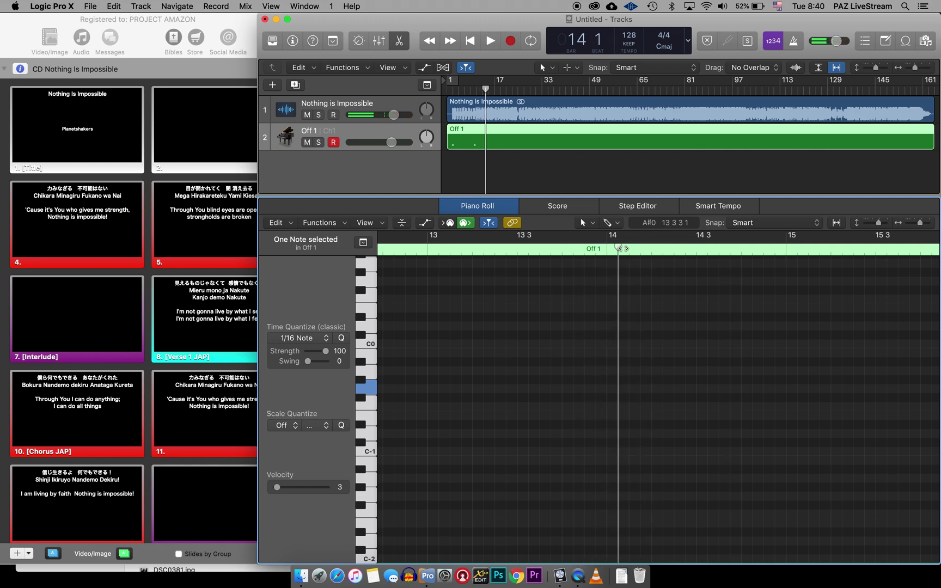
key(space)
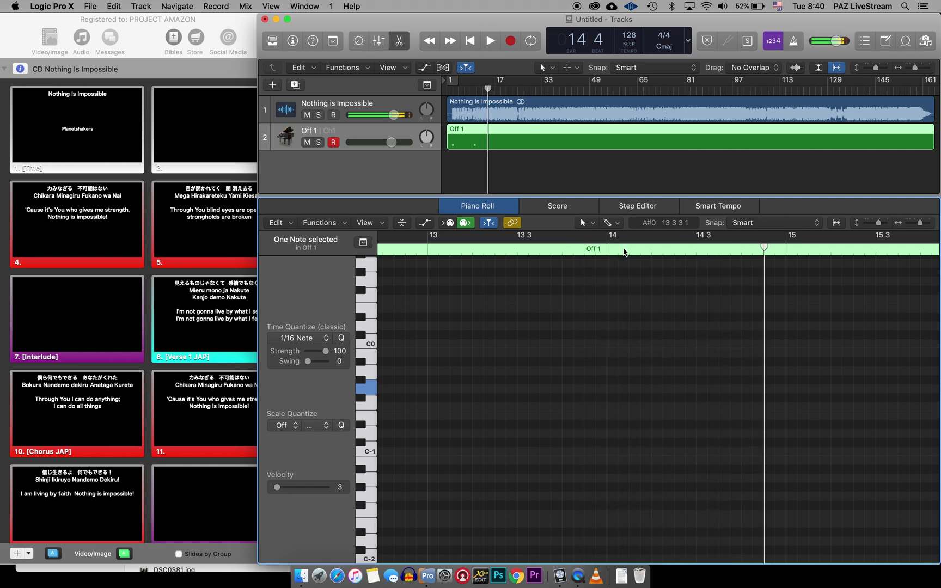
click(649, 251)
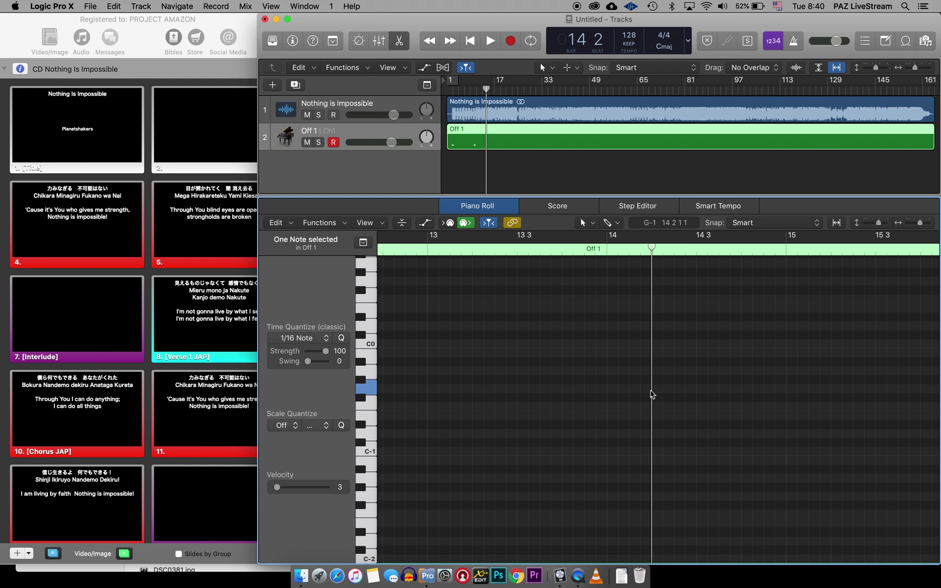
Paste a copy of the G-1 cue note at bar 14 beat 2 with velocity 4
scroll(537, 382, left, 10)
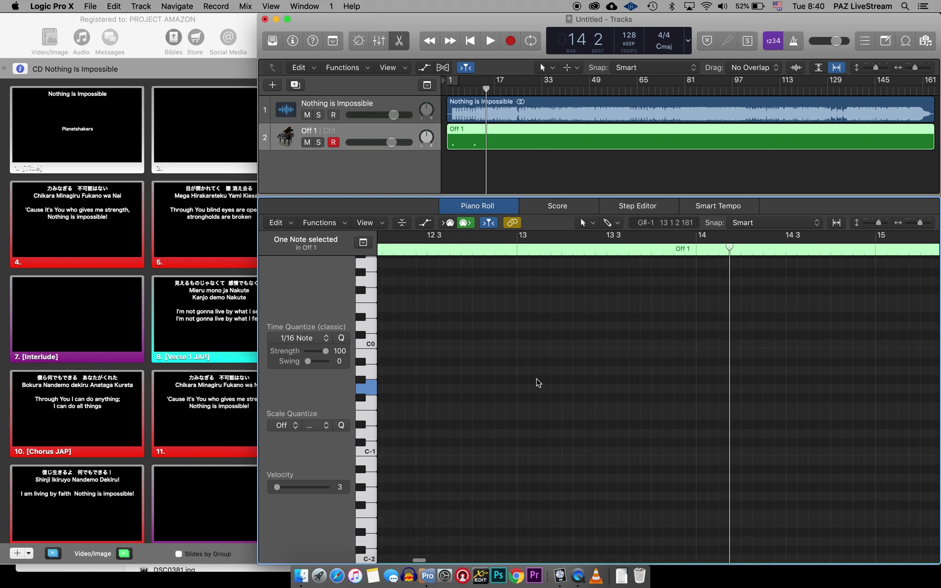
scroll(537, 382, right, 2)
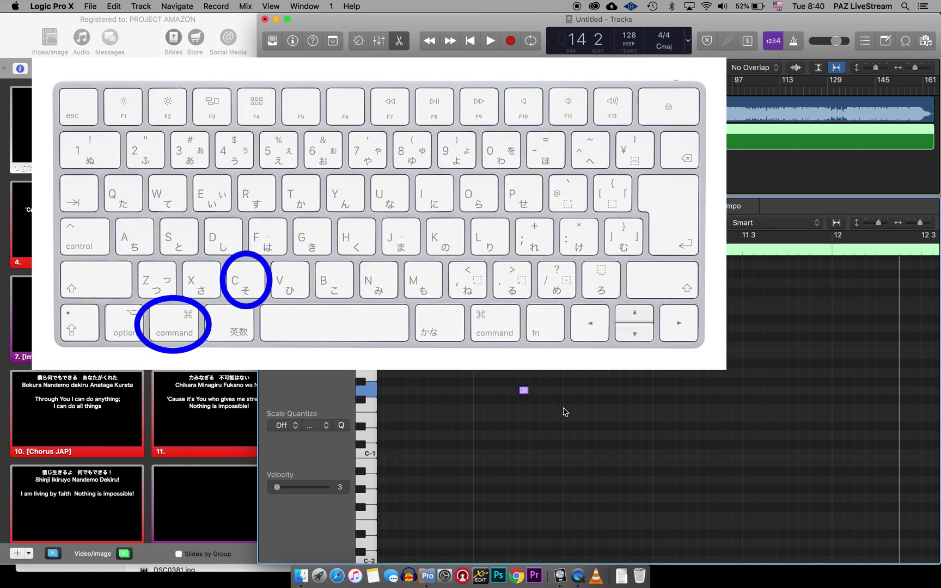
scroll(572, 420, right, 8)
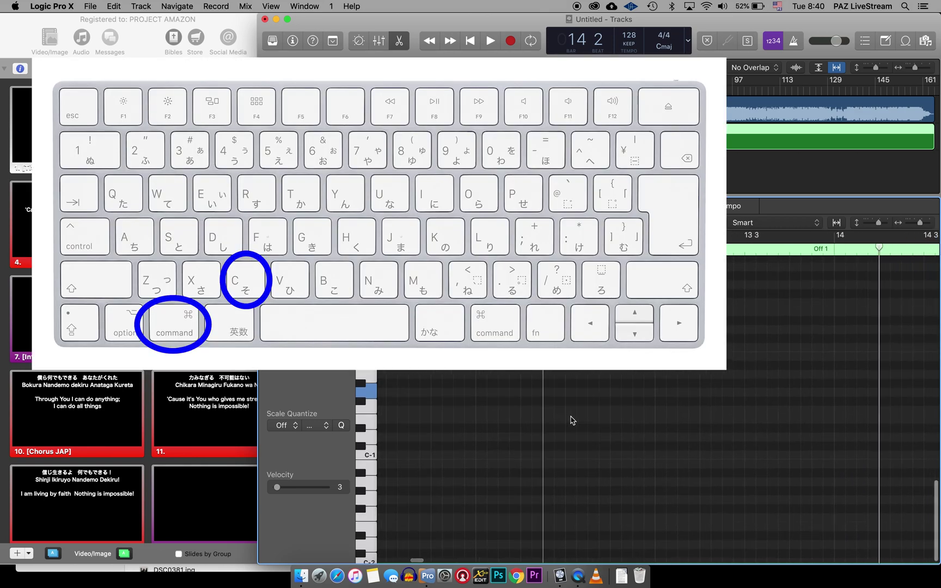
key(super+v)
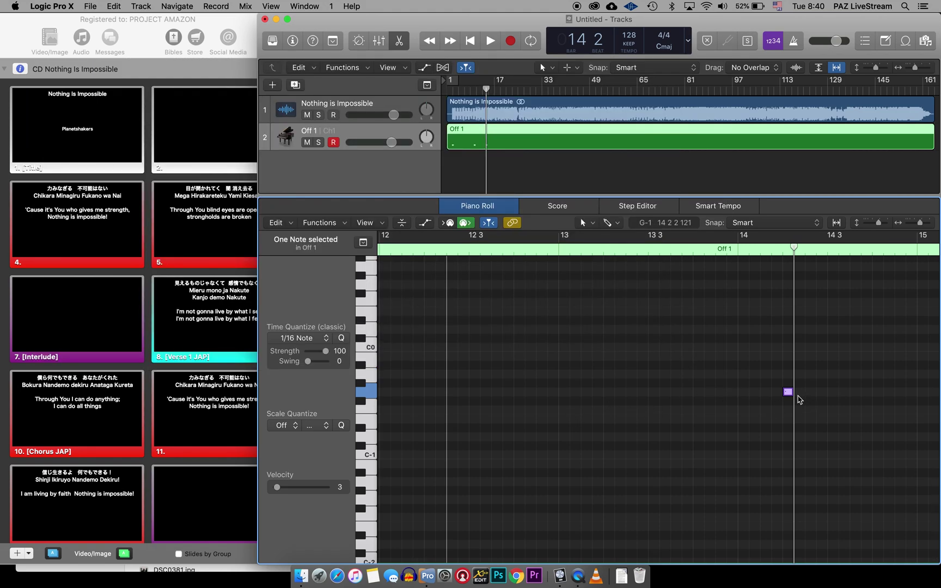
scroll(789, 394, right, 3)
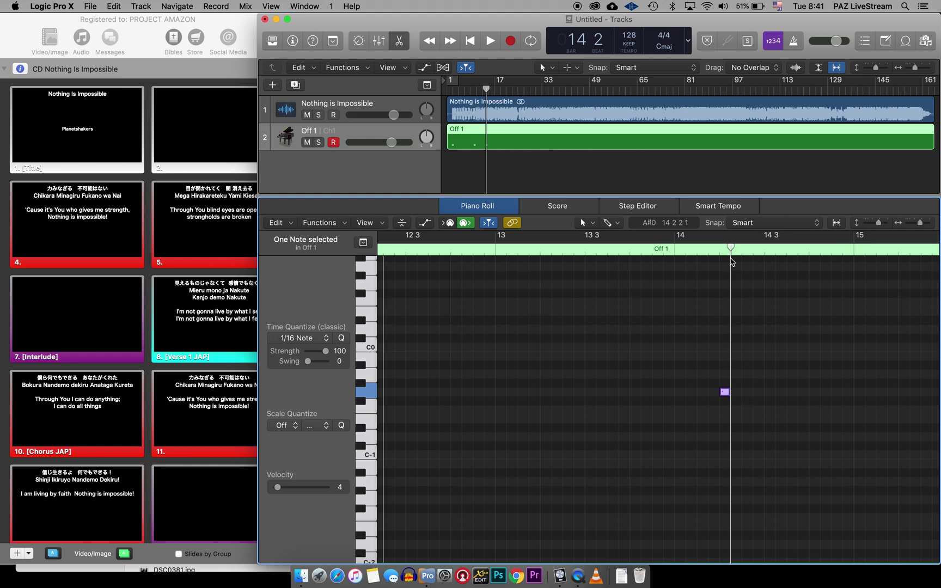
Find the bar 17 cue, then replay from bar 17 beat 3 to check the velocity-5 note
key(space)
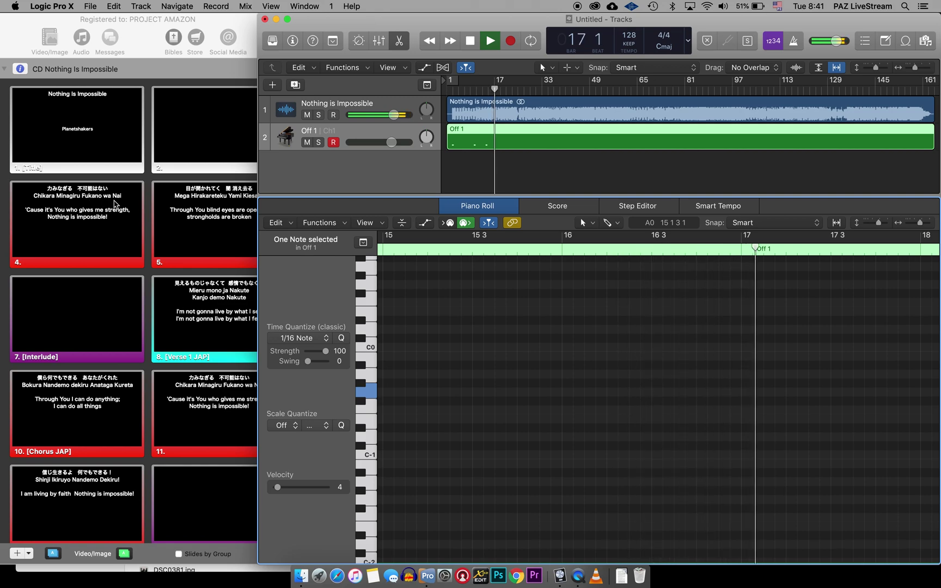
key(space)
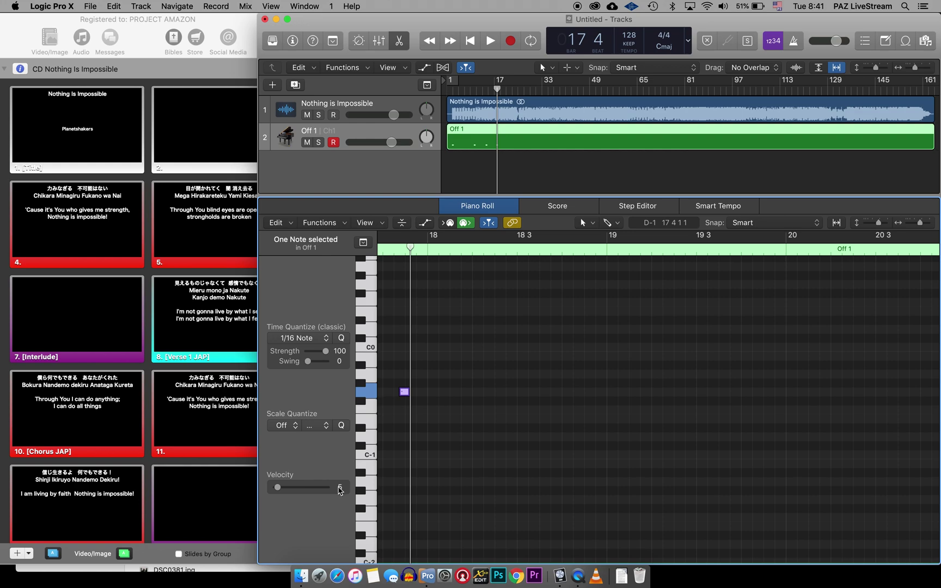
scroll(393, 291, left, 3)
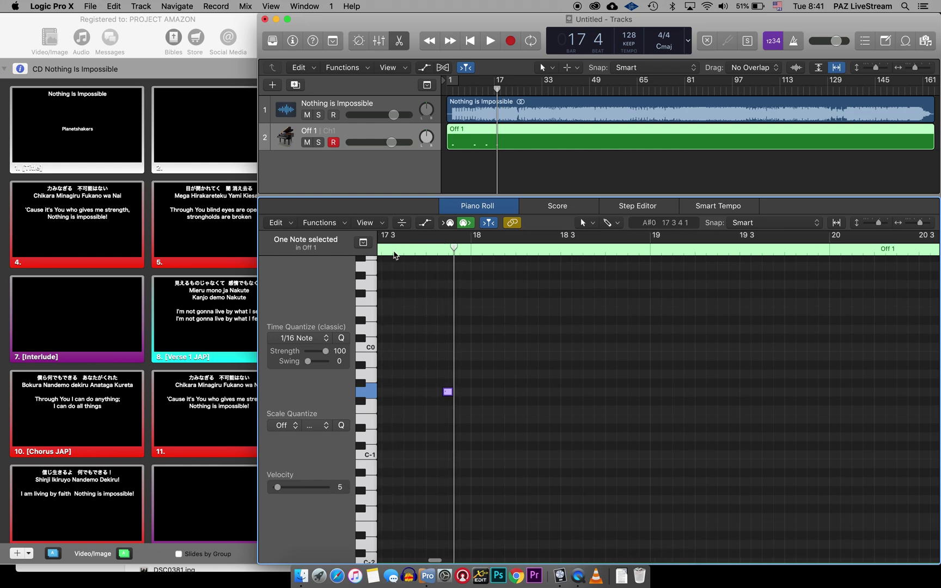
click(387, 250)
key(space)
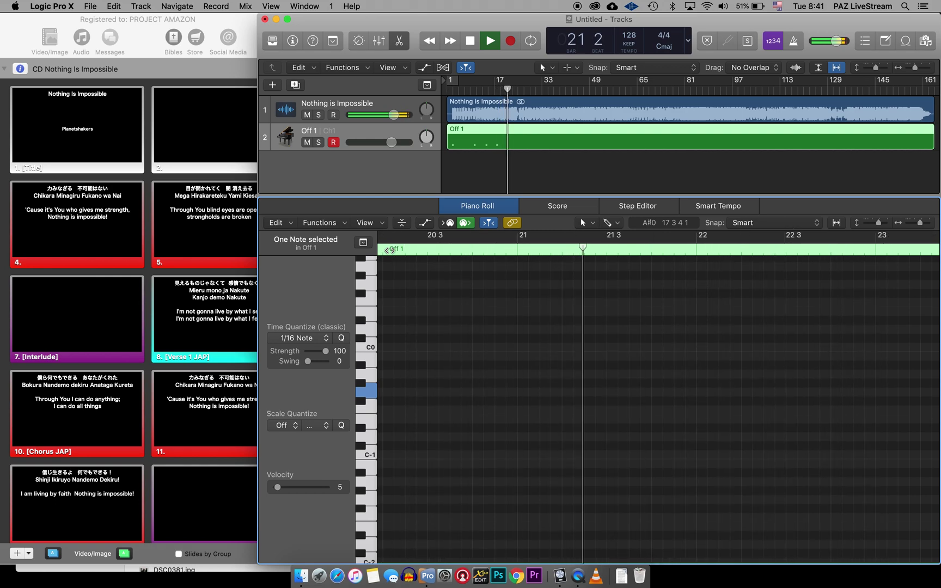
Insert a velocity-6 cue note near bar 21 beat 4, replay from bar 21, and zoom out
key(space)
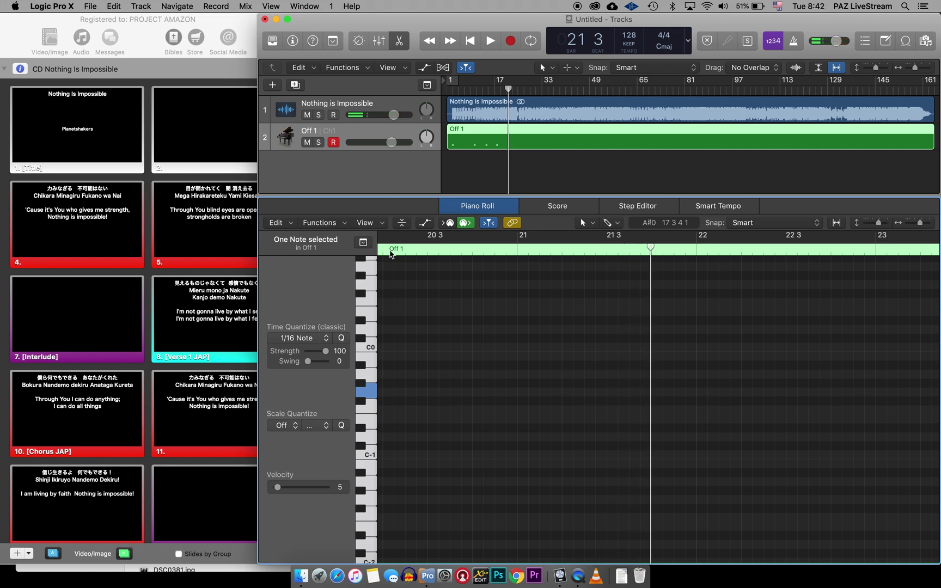
key(u)
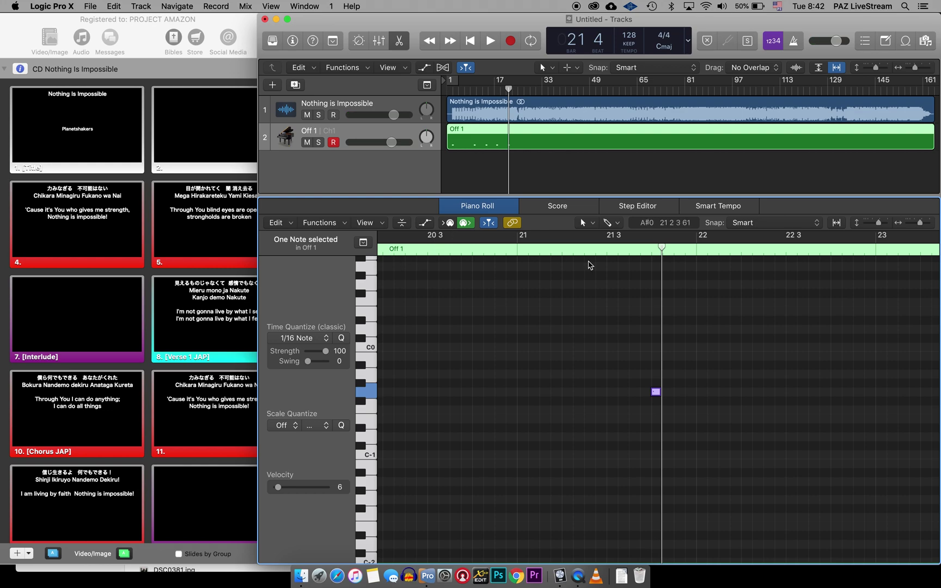
double_click(593, 251)
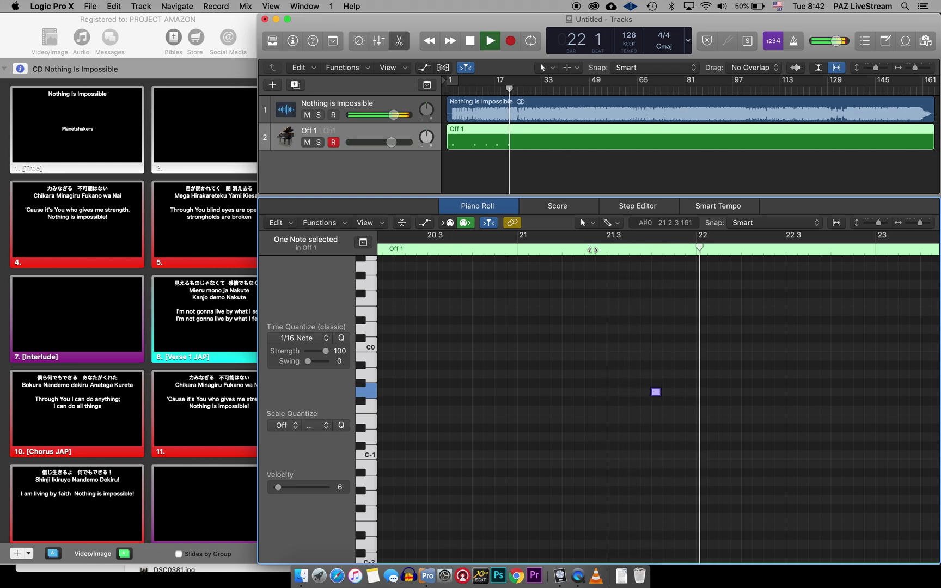
key(space)
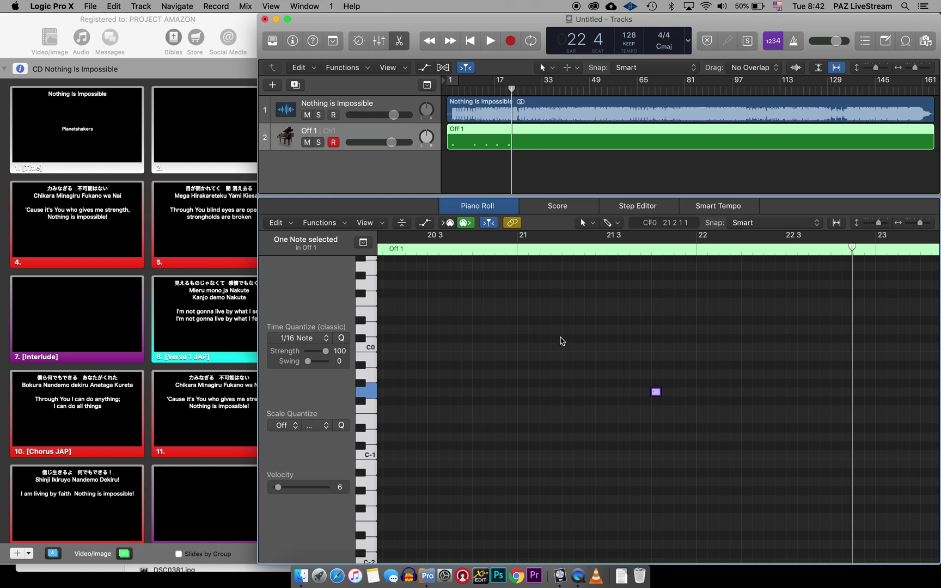
key(z)
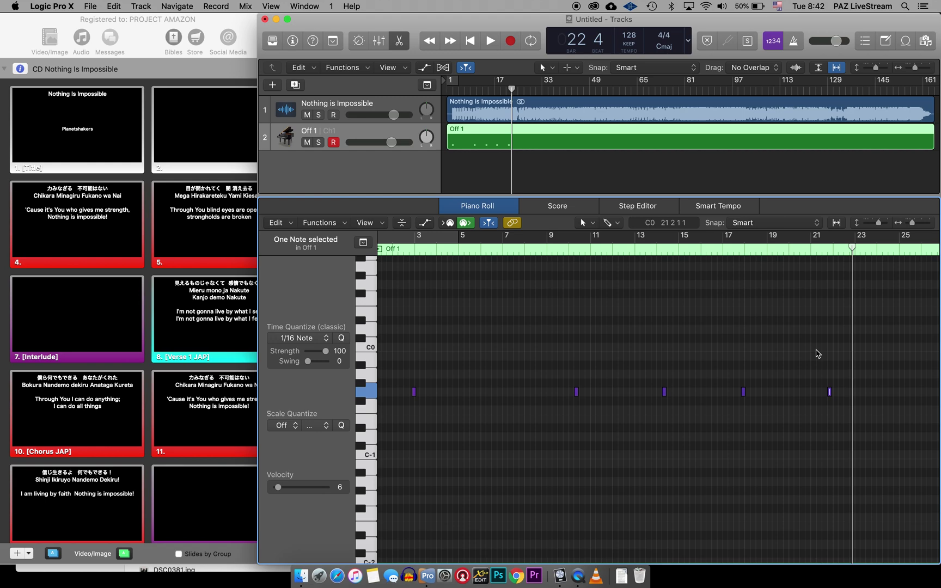
scroll(817, 353, up, 5)
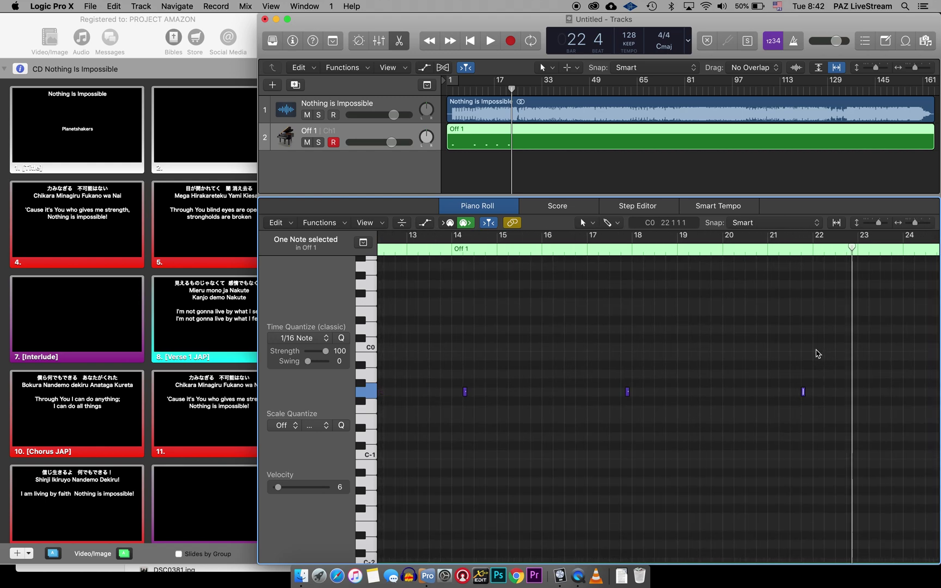
key(super+Left)
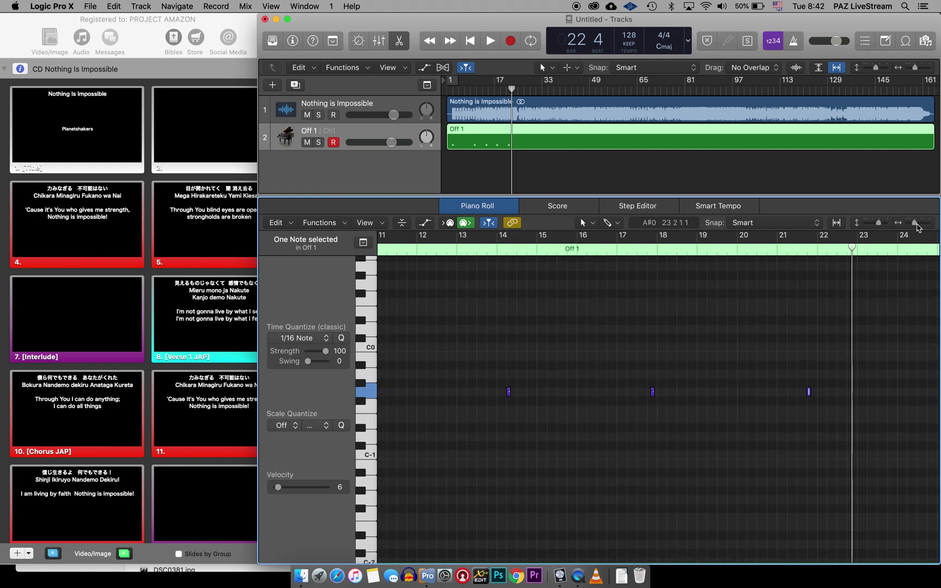
drag(916, 223, 924, 224)
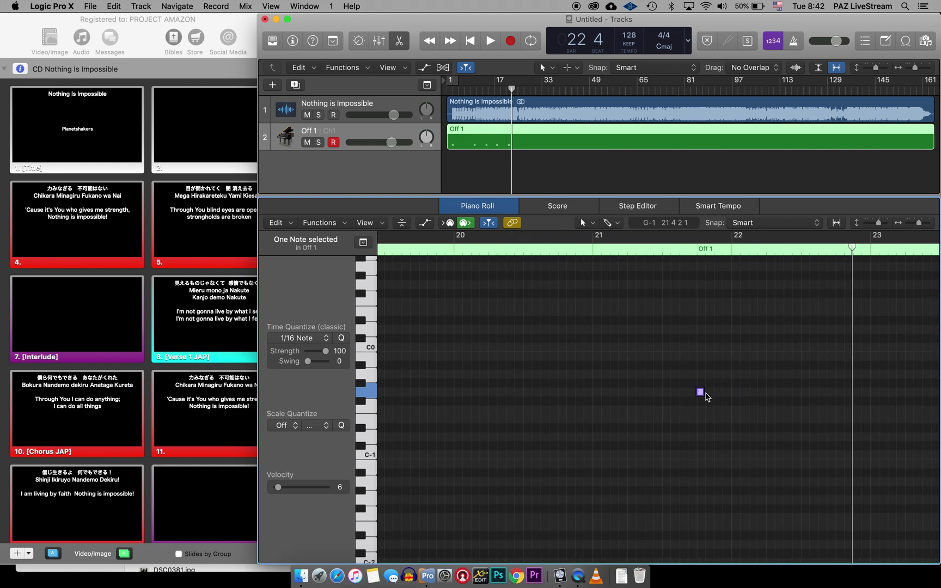
mouse_move(702, 396)
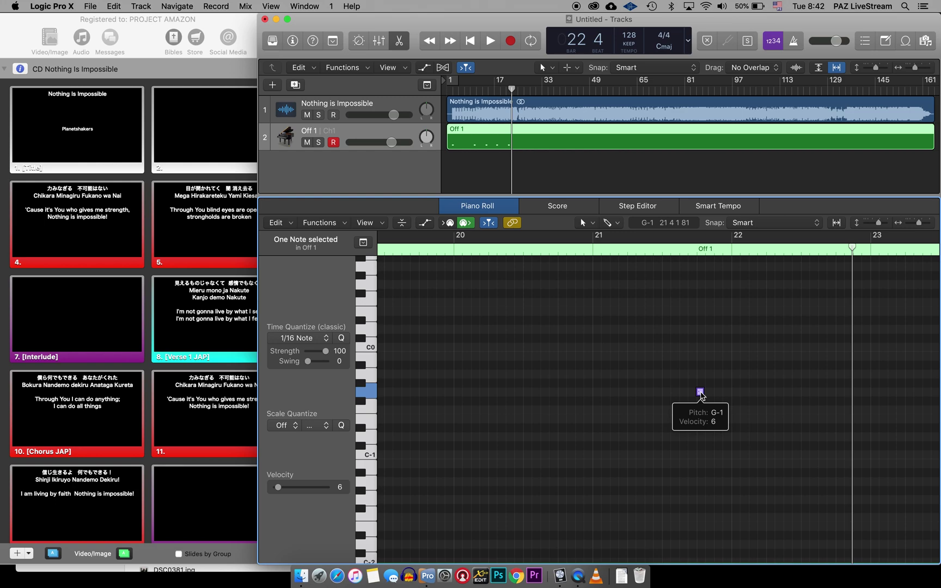
mouse_move(702, 396)
mouse_down()
mouse_move(722, 396)
mouse_move(683, 398)
mouse_move(702, 397)
mouse_up()
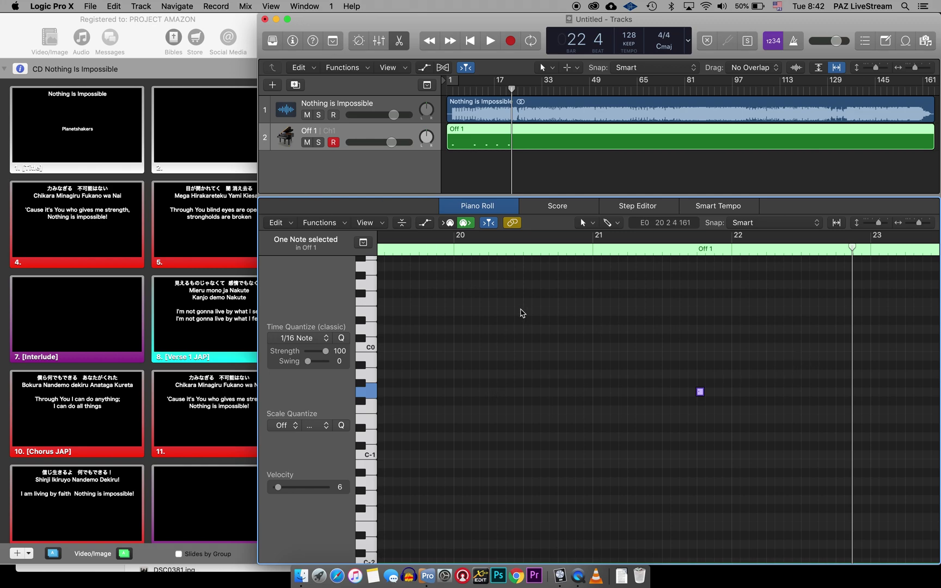
Save the project as 'Nothing is Impossible'
click(90, 5)
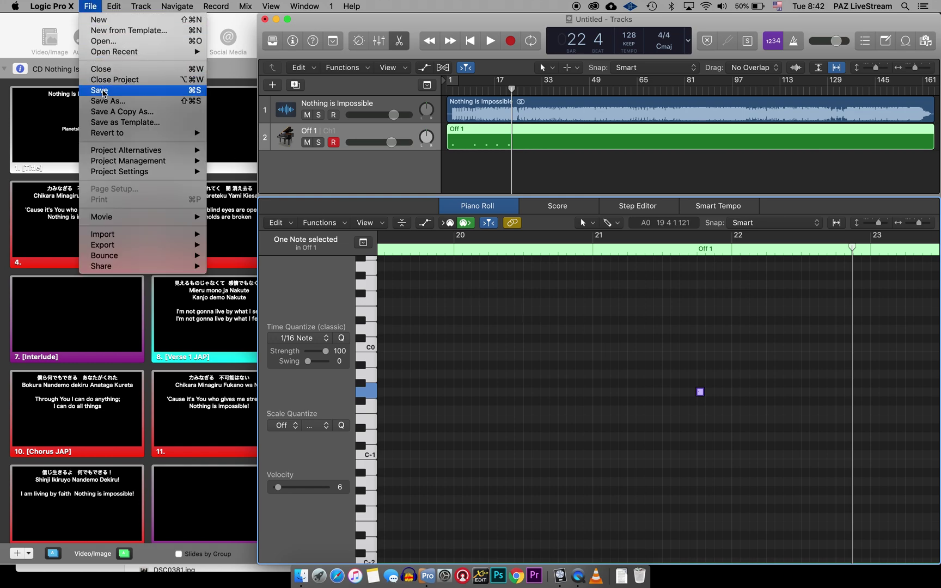
click(103, 93)
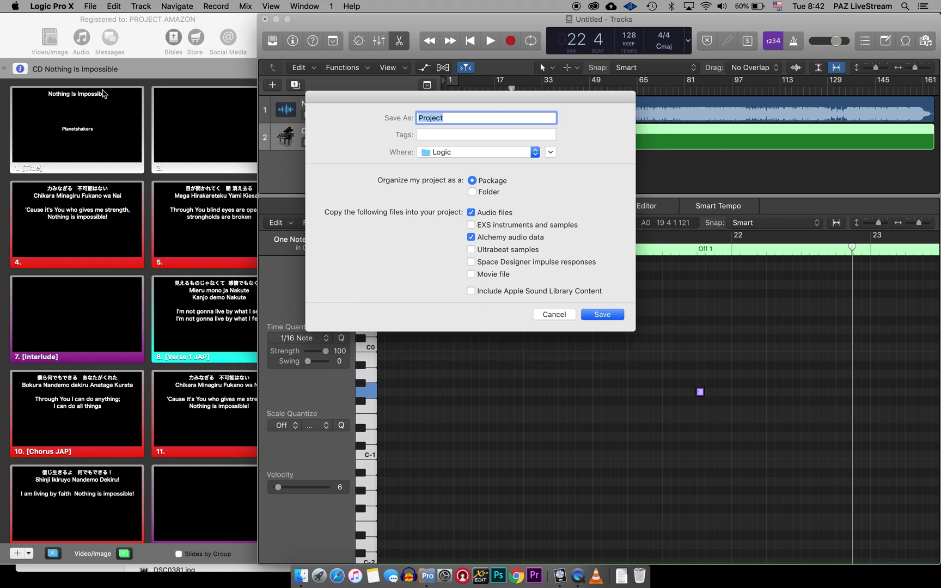
text(Nothing is Impossible)
click(607, 315)
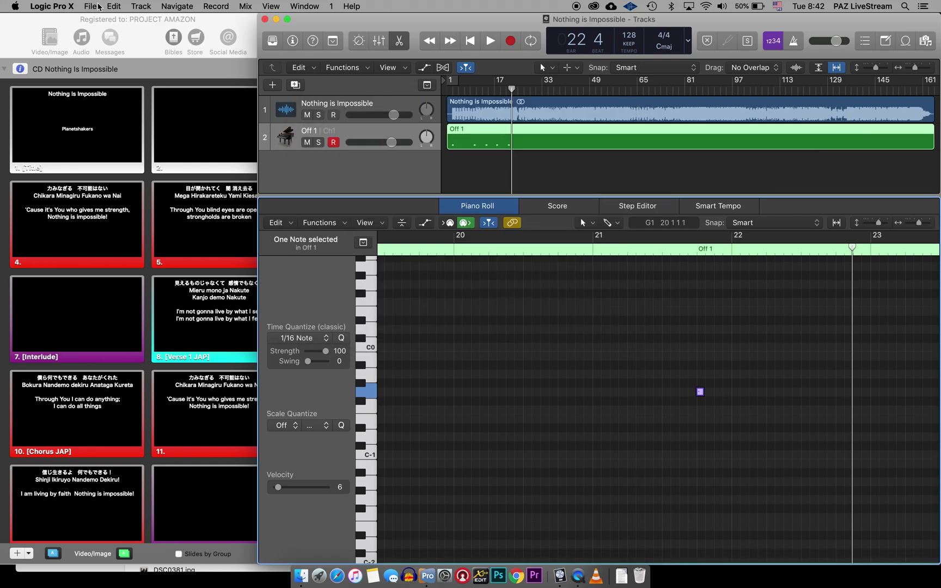
Export the selected cue notes as a MIDI file named 'Nothing is Impossible MIDI'
click(97, 7)
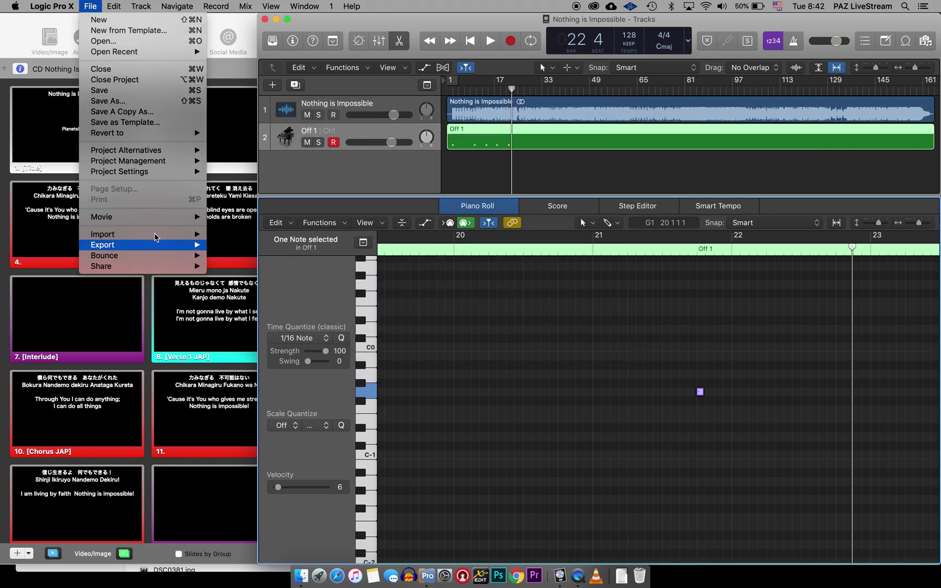
mouse_move(155, 245)
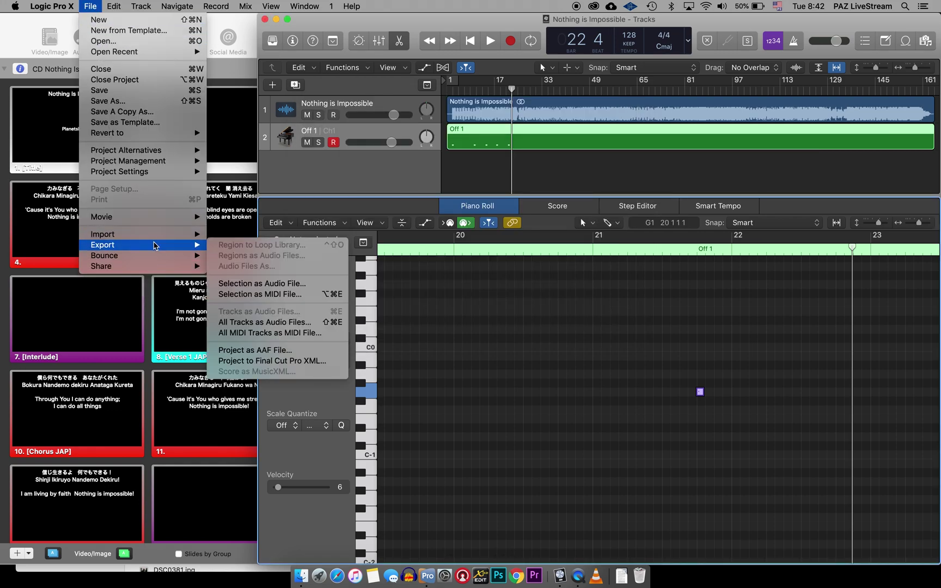
click(259, 295)
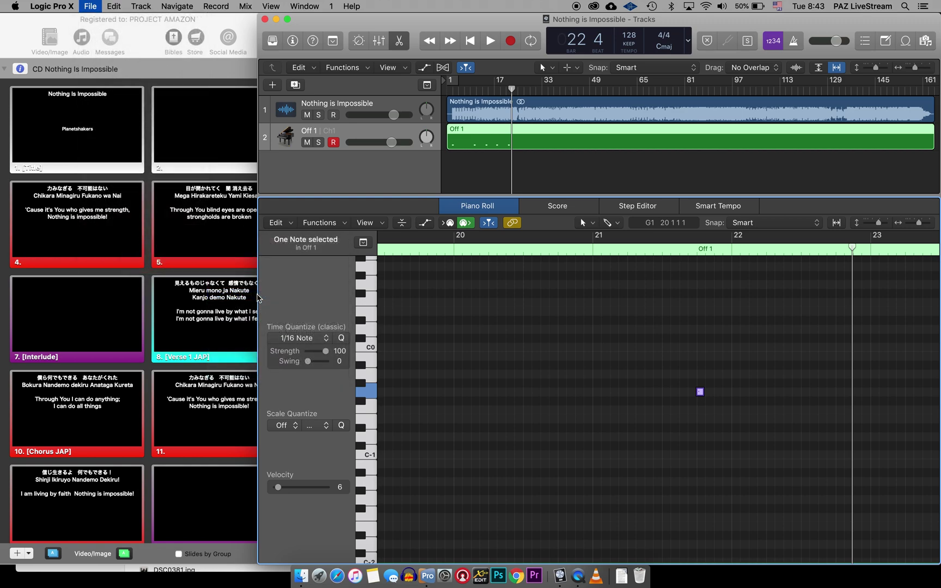
click(496, 158)
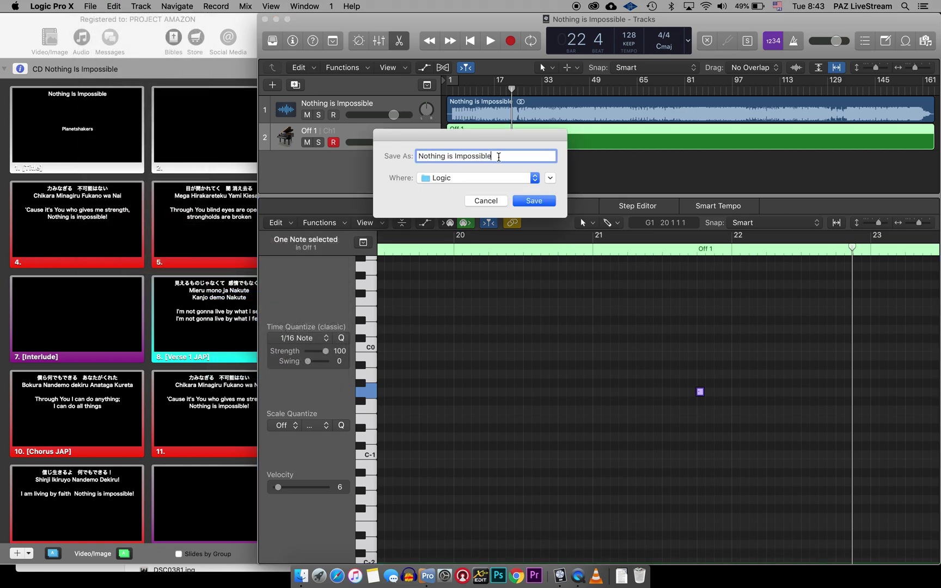
text(MIDI)
click(532, 201)
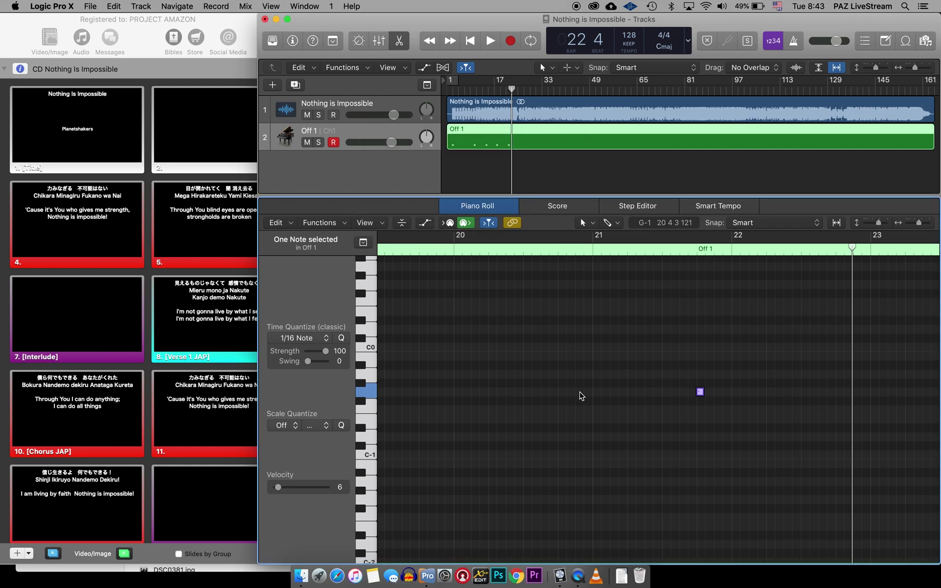
Verify 'Nothing is Impossible MIDI.mid' exists in Finder's Music > Logic folder, then return to Logic
click(300, 575)
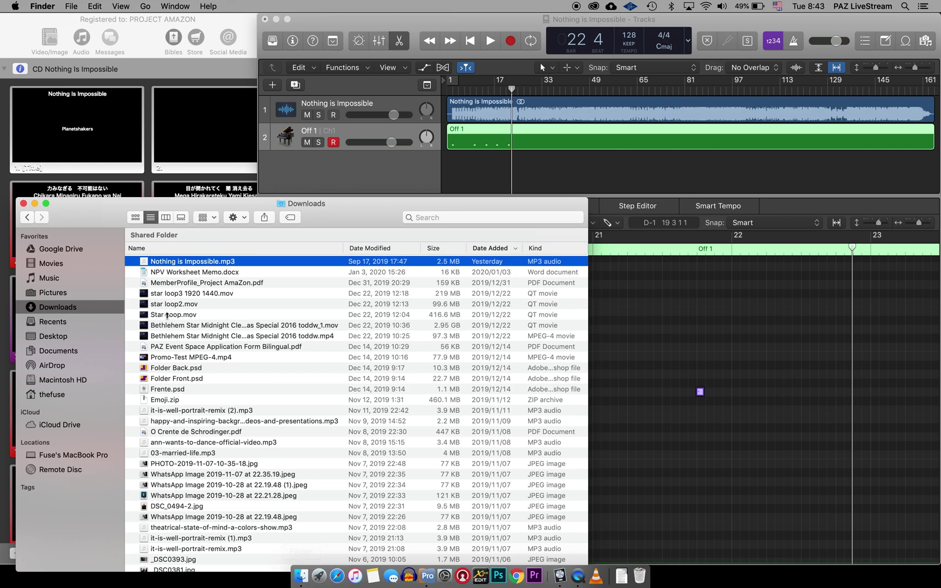
click(54, 278)
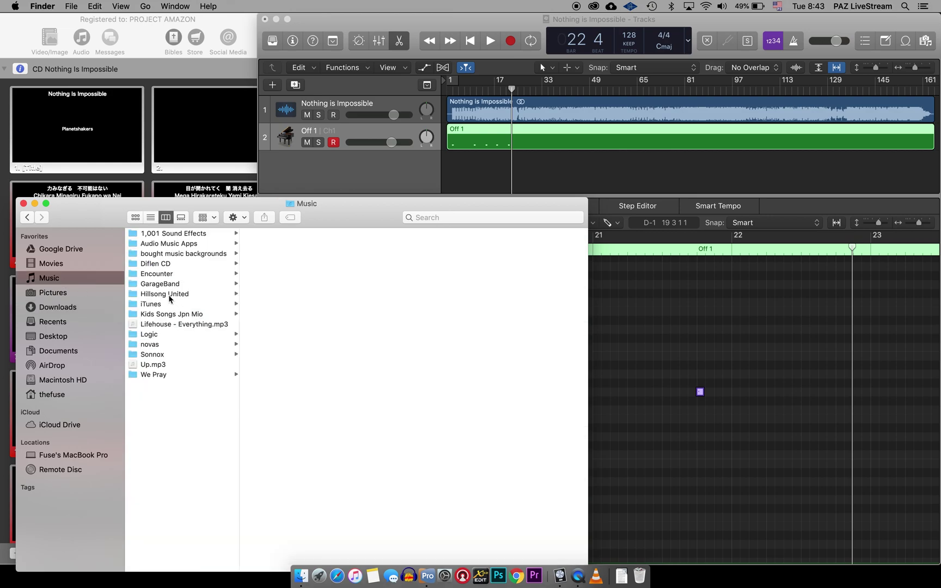
click(167, 334)
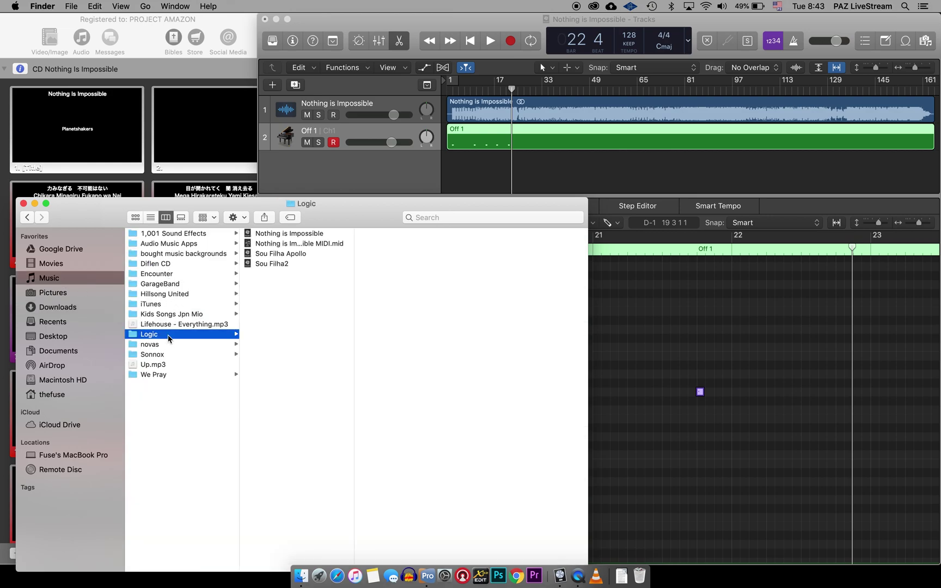
click(276, 245)
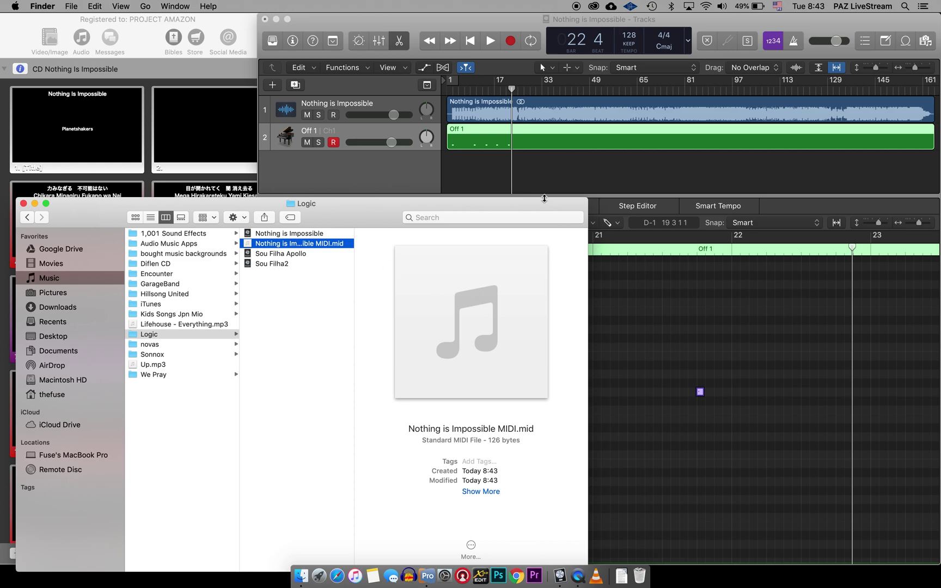
click(512, 20)
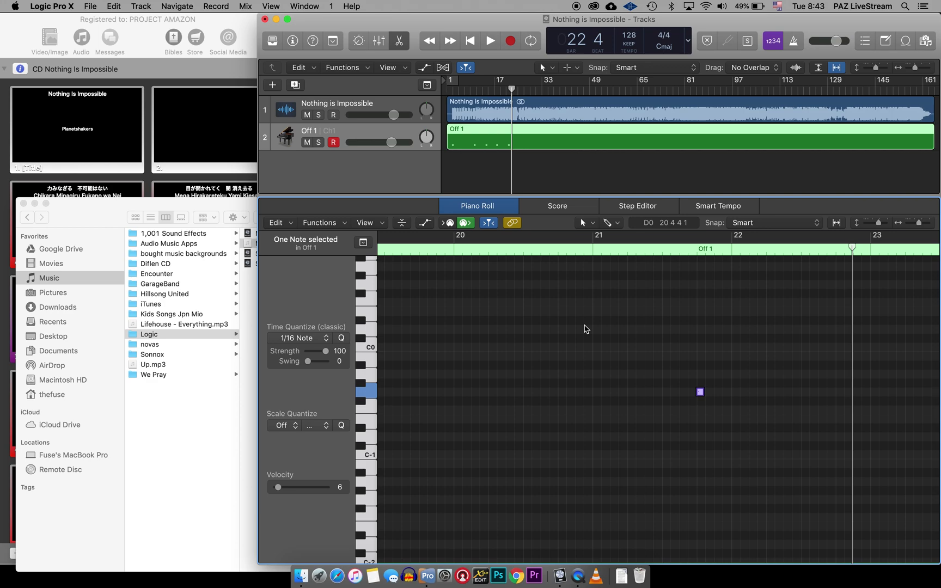
scroll(584, 329, up, 1)
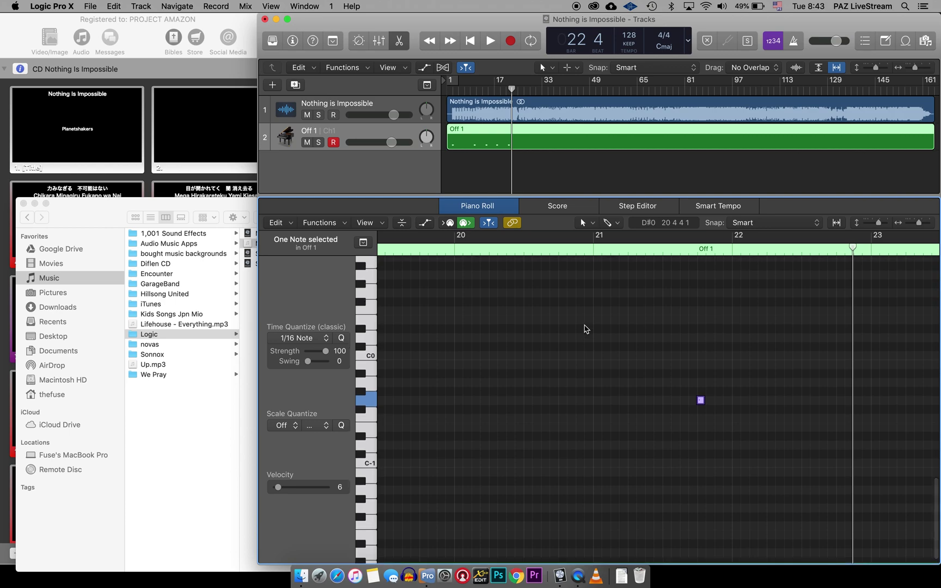